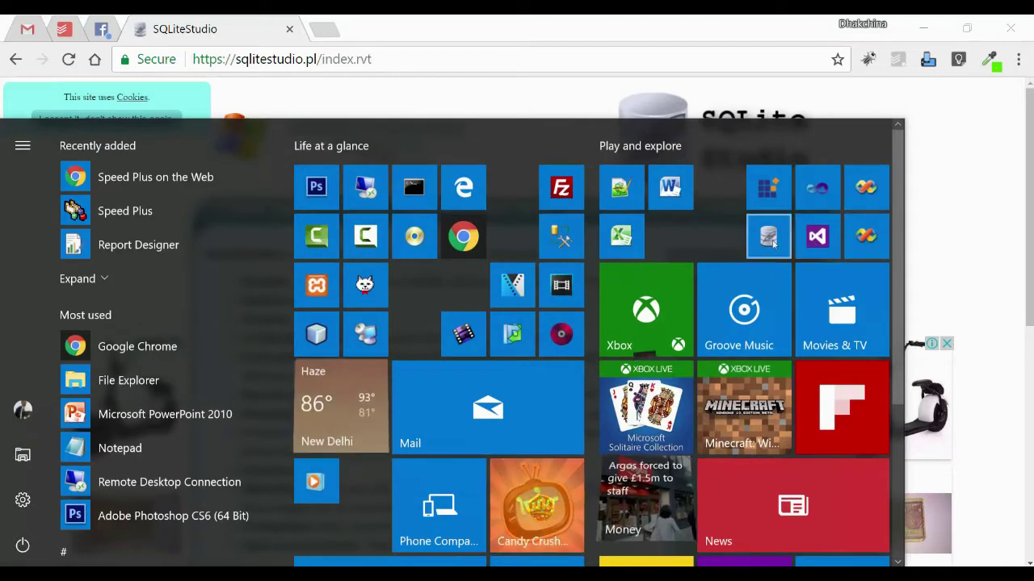
Switch to SQLiteStudio and start adding a new database
{"action": "left_click", "coordinate": [769, 238]}
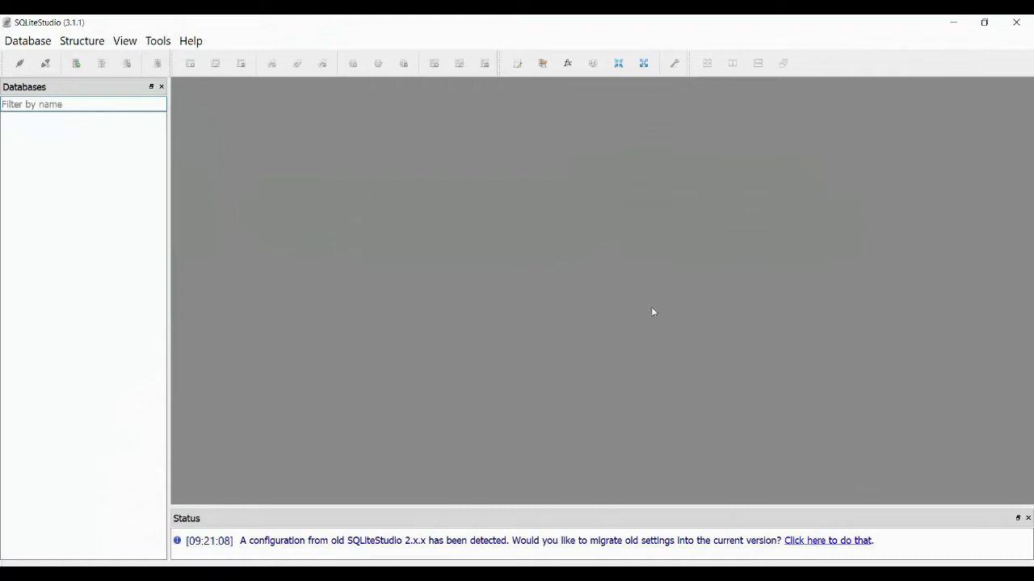
{"action": "left_click", "coordinate": [76, 64]}
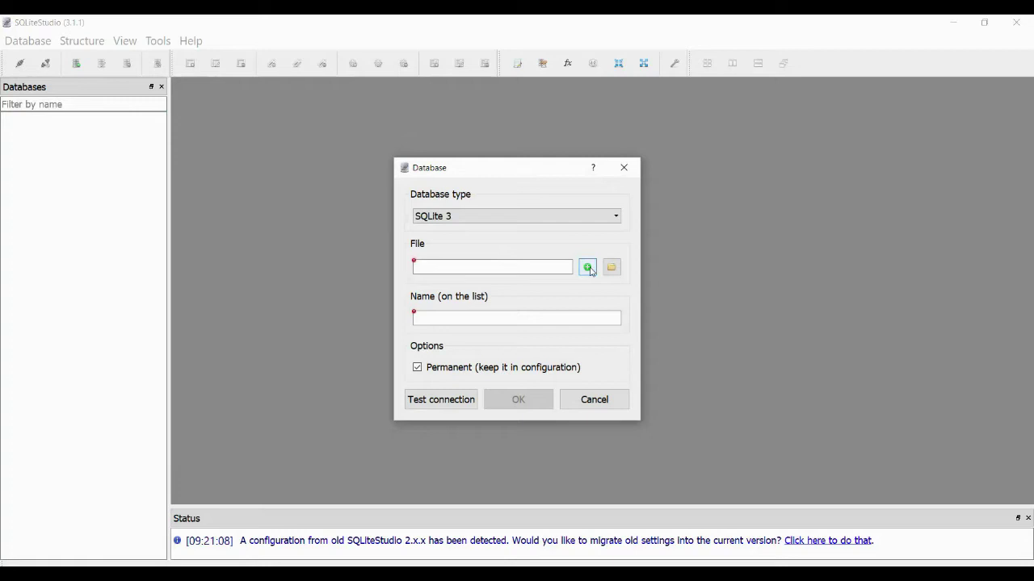
{"action": "left_click", "coordinate": [624, 167]}
{"action": "left_click", "coordinate": [27, 41]}
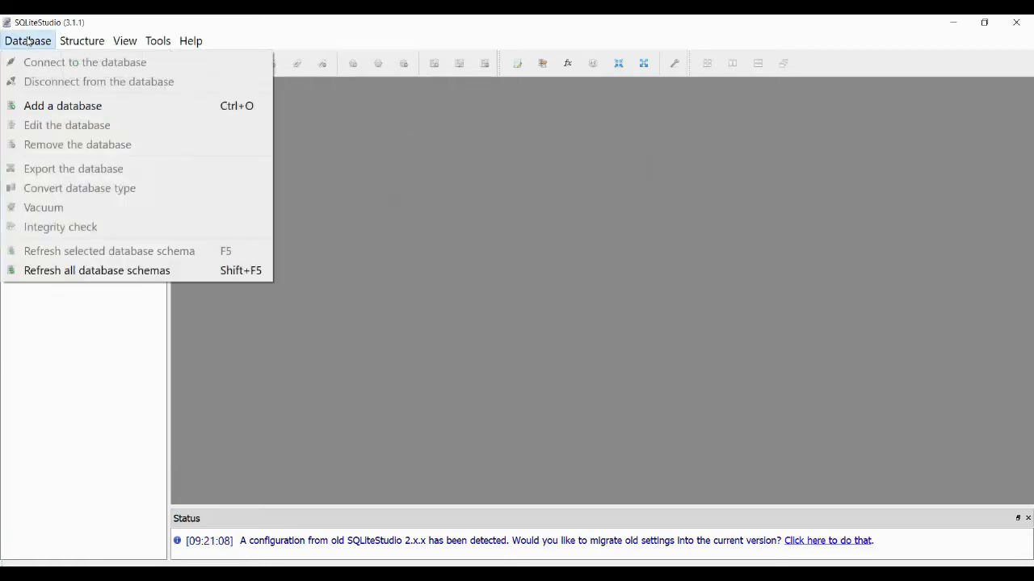
{"action": "left_click", "coordinate": [46, 105]}
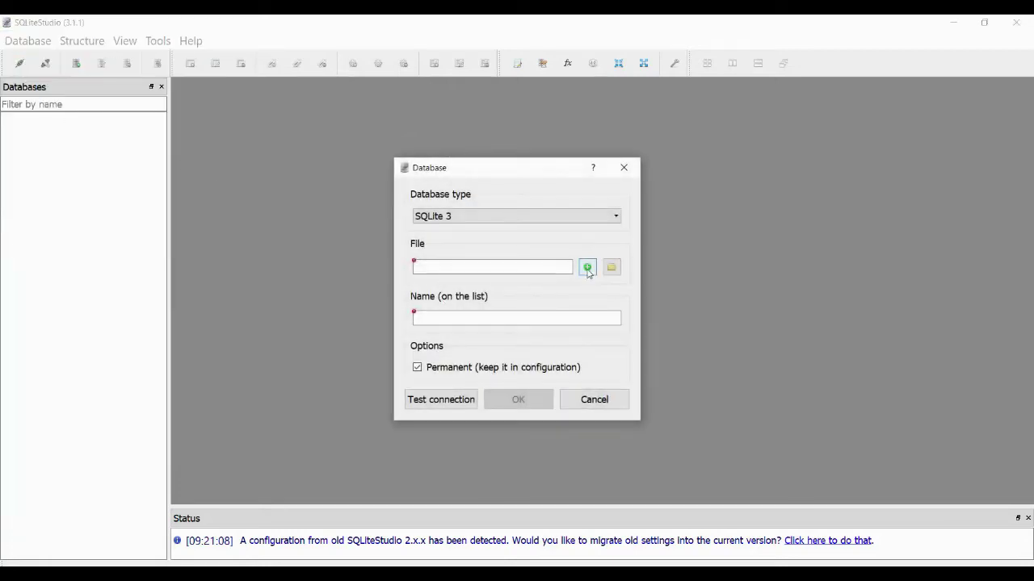
Create the SQLite 3 database file Students.db in C:/Temp/SQLiteDemo, test its connection and add it to the database list
{"action": "left_click", "coordinate": [583, 272]}
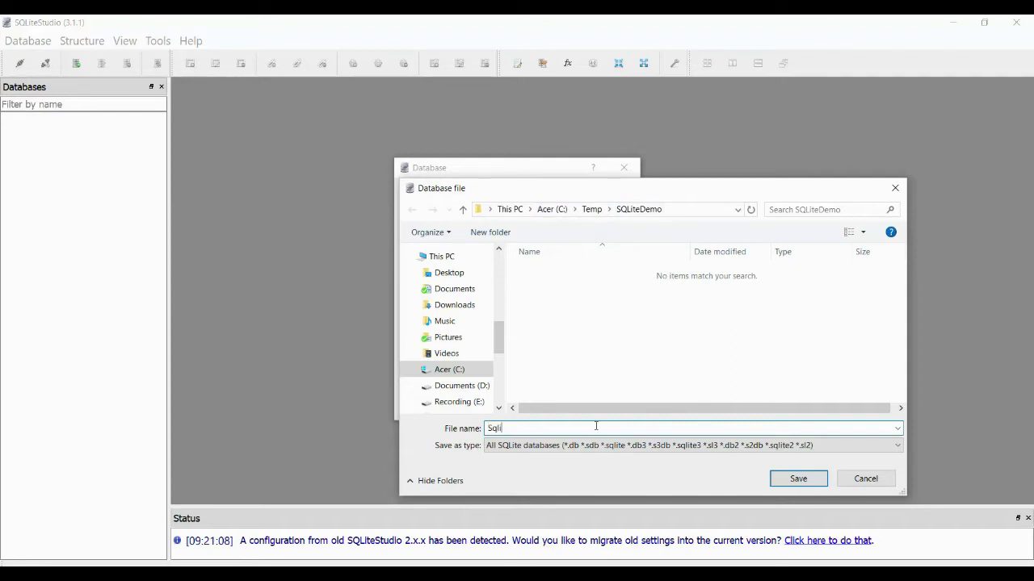
{"action": "key", "text": "ctrl+a"}
{"action": "type", "text": "Student"}
{"action": "left_click", "coordinate": [798, 479]}
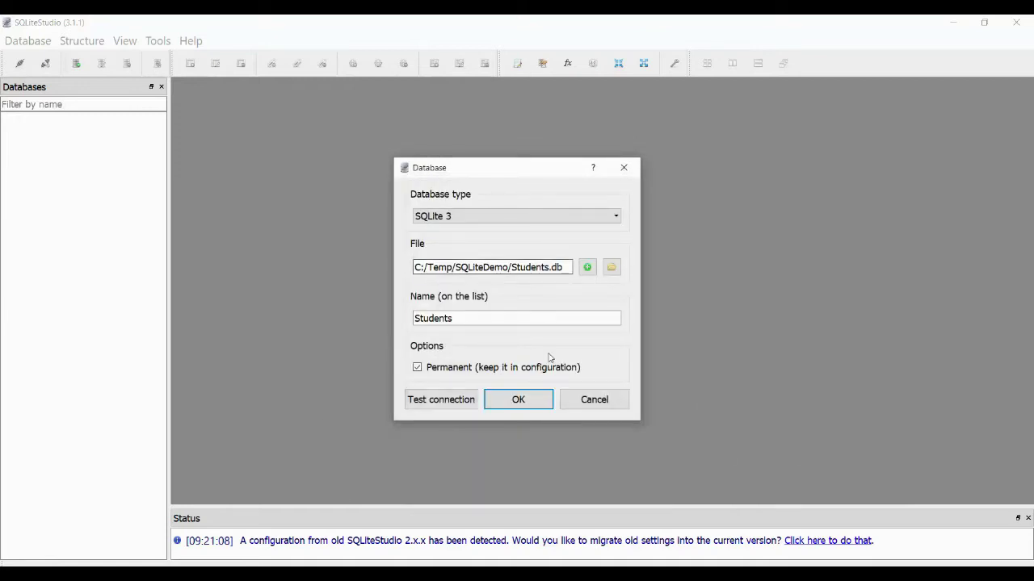
{"action": "left_click", "coordinate": [441, 399]}
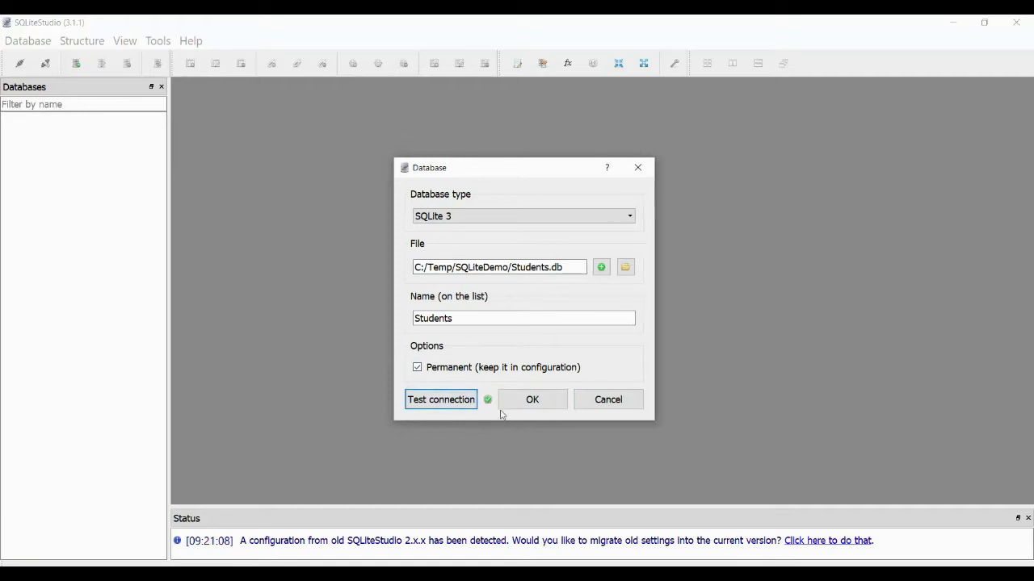
{"action": "left_click", "coordinate": [533, 399]}
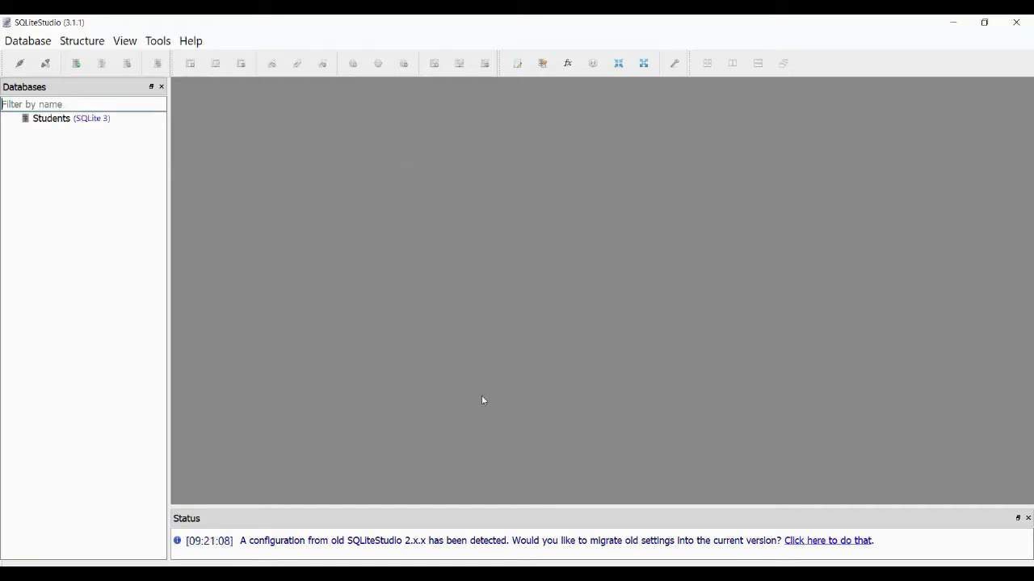
Connect to the Students database and select its Tables group
{"action": "double_click", "coordinate": [60, 119]}
{"action": "left_click", "coordinate": [65, 132]}
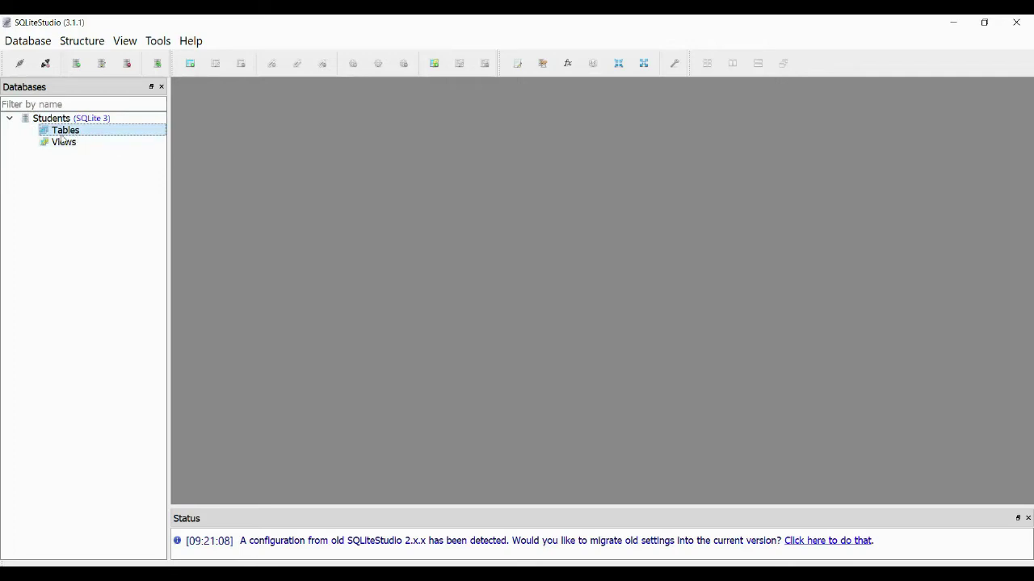
{"action": "left_click", "coordinate": [62, 142]}
{"action": "left_click", "coordinate": [64, 131]}
Start a new table in the Students database and name it Student
{"action": "right_click", "coordinate": [71, 131]}
{"action": "left_click", "coordinate": [105, 143]}
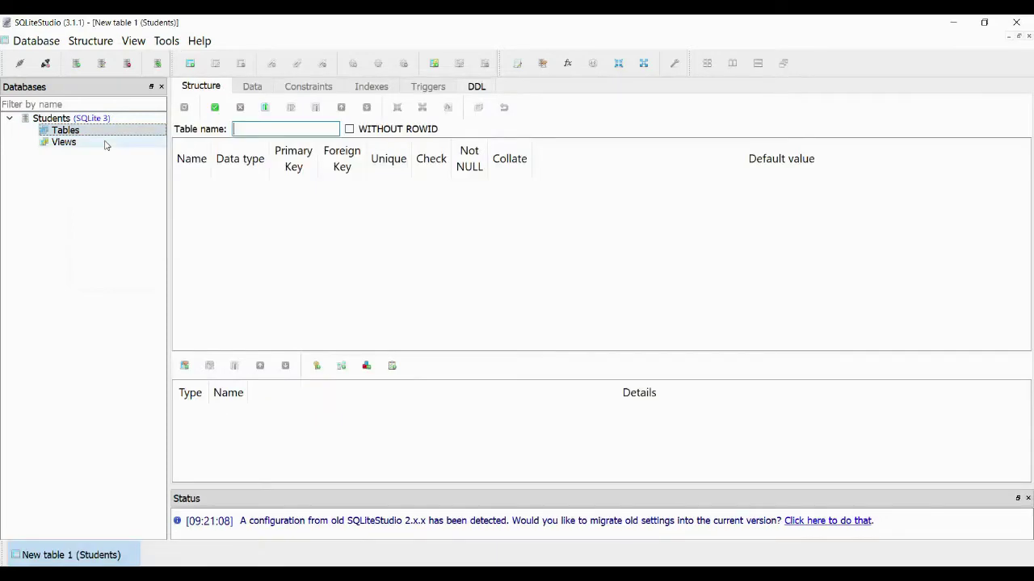
{"action": "left_click", "coordinate": [239, 129]}
{"action": "type", "text": "Student"}
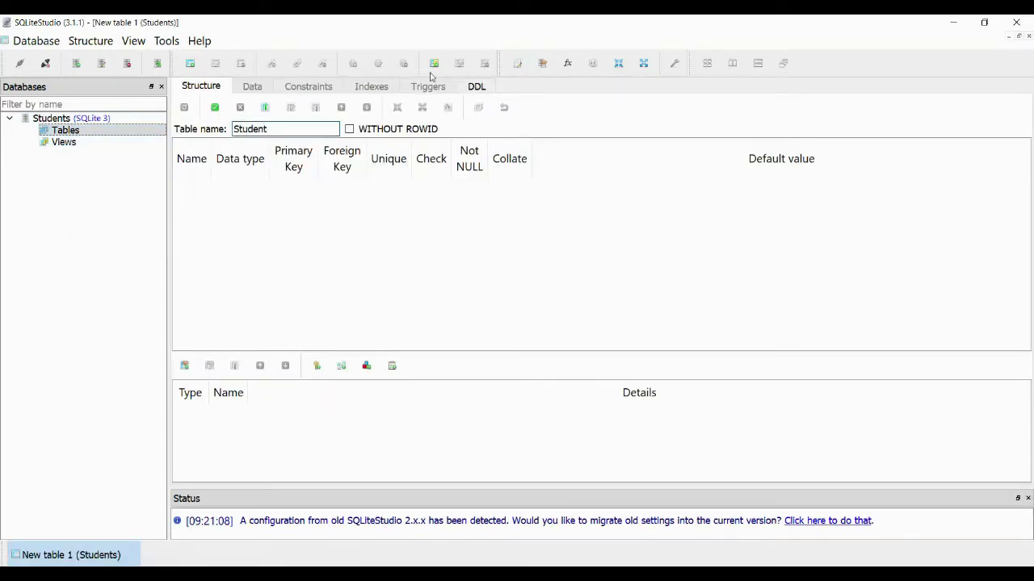
Add a column StudentId of type INTEGER to the Student table and make it the primary key
{"action": "left_click", "coordinate": [265, 107]}
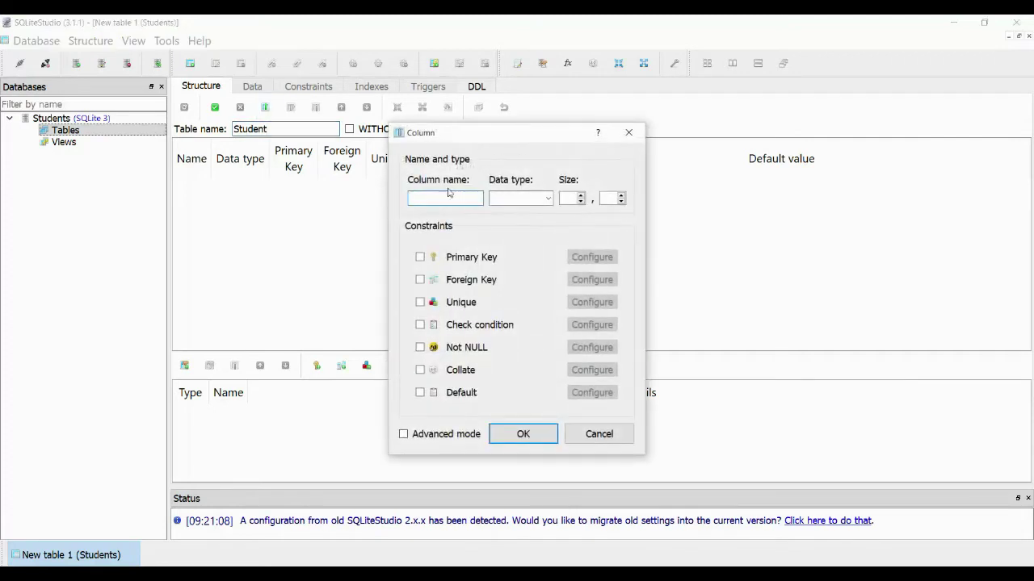
{"action": "type", "text": "StudentI"}
{"action": "type", "text": "I"}
{"action": "key", "text": "Tab"}
{"action": "left_click", "coordinate": [451, 255]}
{"action": "left_click", "coordinate": [592, 257]}
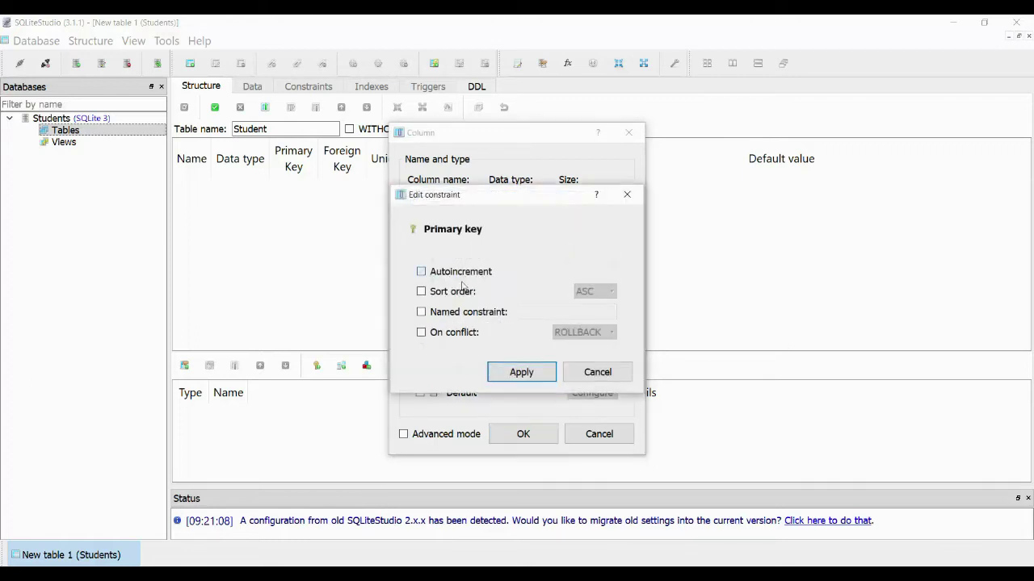
{"action": "left_click", "coordinate": [499, 373]}
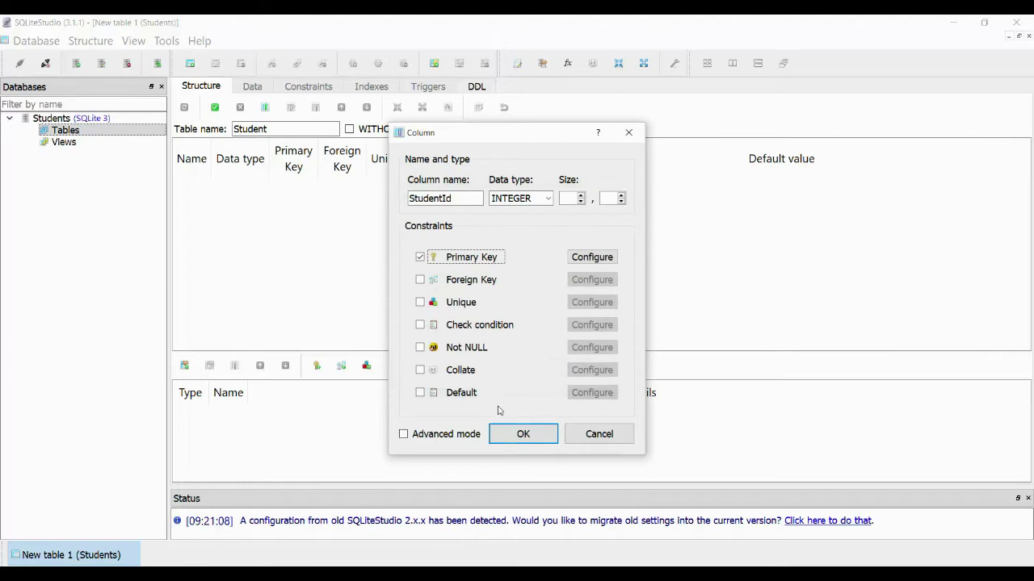
{"action": "left_click", "coordinate": [525, 434]}
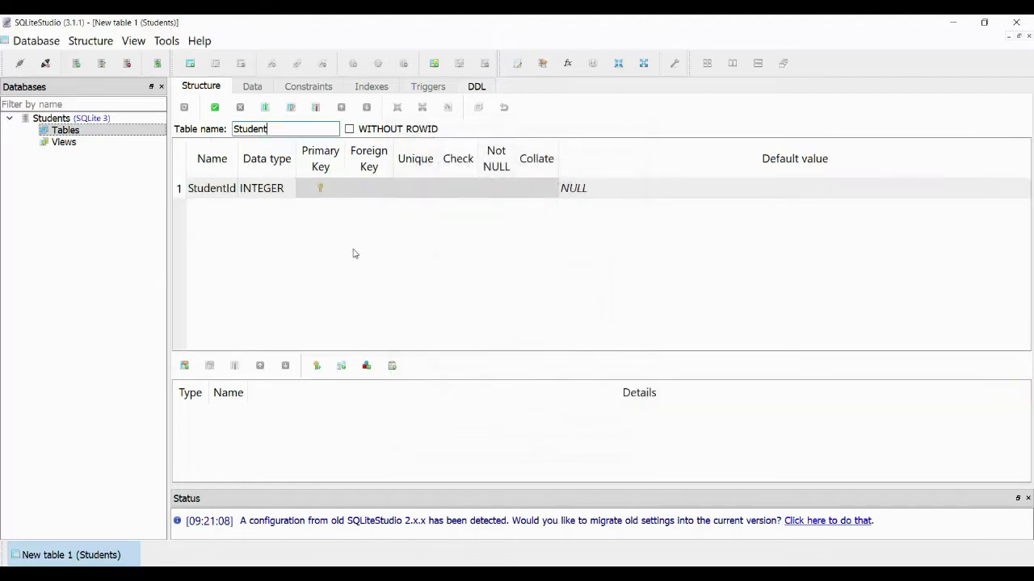
Add a column StudentName of type VARCHAR with size 30 and a Not NULL constraint
{"action": "left_click", "coordinate": [264, 108]}
{"action": "type", "text": "StudentName"}
{"action": "key", "text": "Tab"}
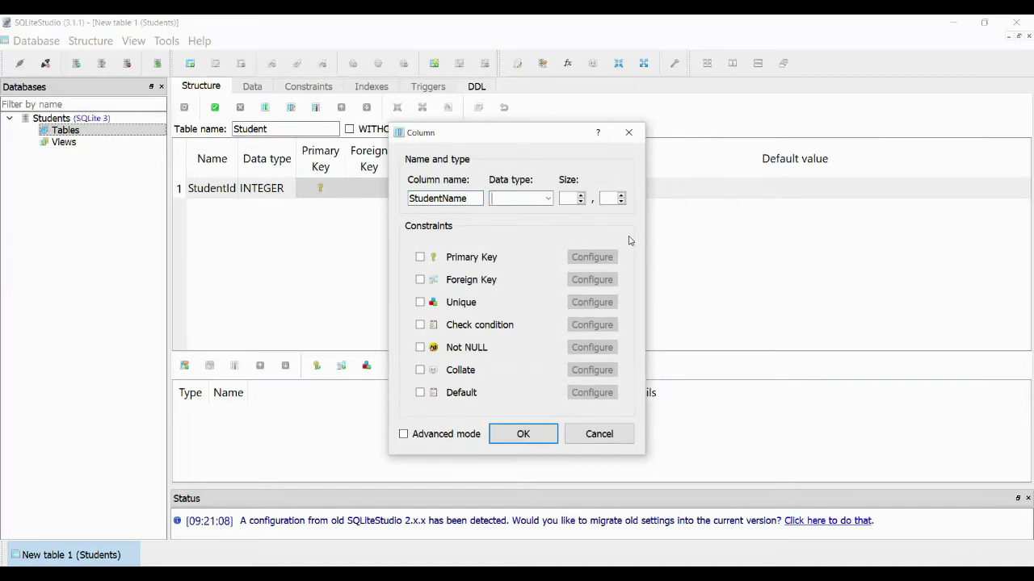
{"action": "type", "text": "VARCHAR"}
{"action": "key", "text": "Tab"}
{"action": "type", "text": "30"}
{"action": "key", "text": "Tab"}
{"action": "left_click", "coordinate": [477, 342]}
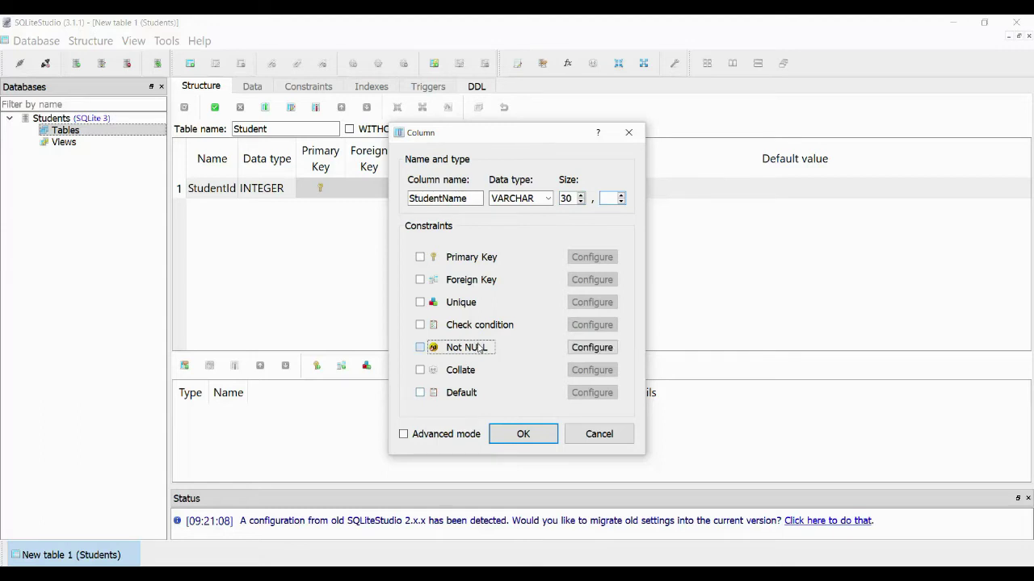
{"action": "left_click", "coordinate": [523, 434]}
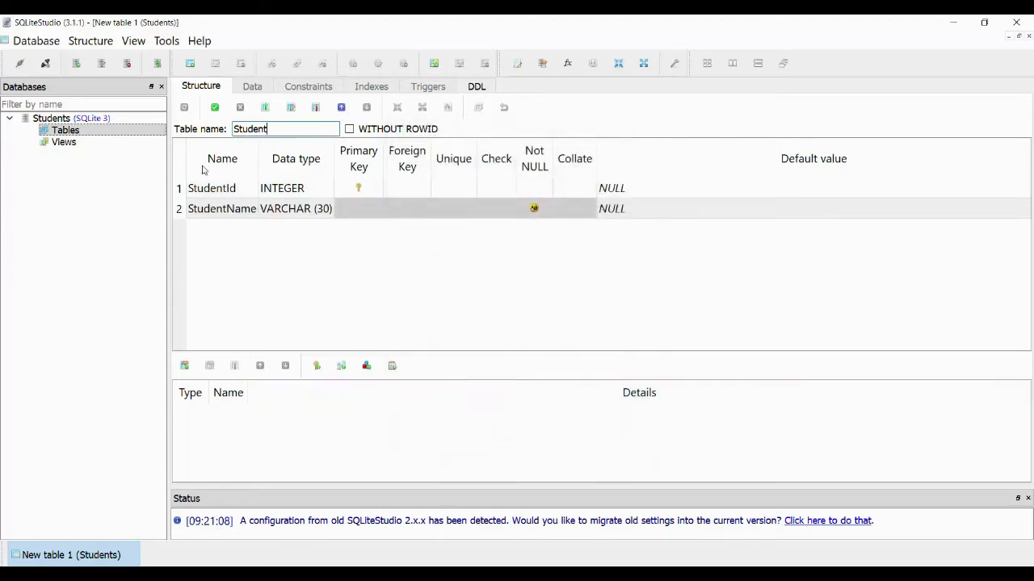
Add a column Remarks of type VARCHAR with size 255 and commit the Student table's structure
{"action": "left_click", "coordinate": [264, 108]}
{"action": "type", "text": "Remarks"}
{"action": "key", "text": "Tab"}
{"action": "type", "text": "va"}
{"action": "key", "text": "Tab"}
{"action": "type", "text": "255"}
{"action": "key", "text": "Tab"}
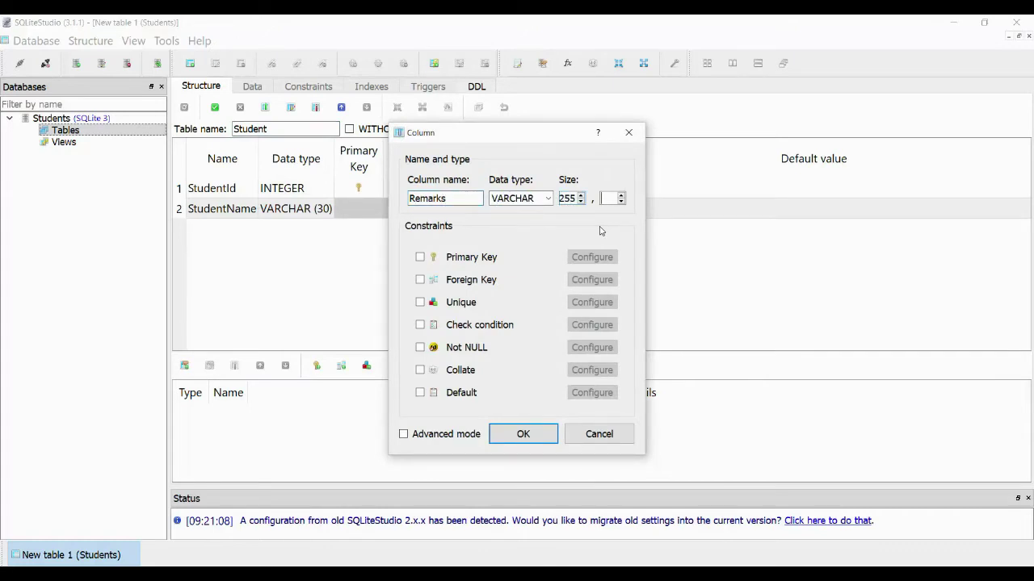
{"action": "left_click", "coordinate": [543, 434]}
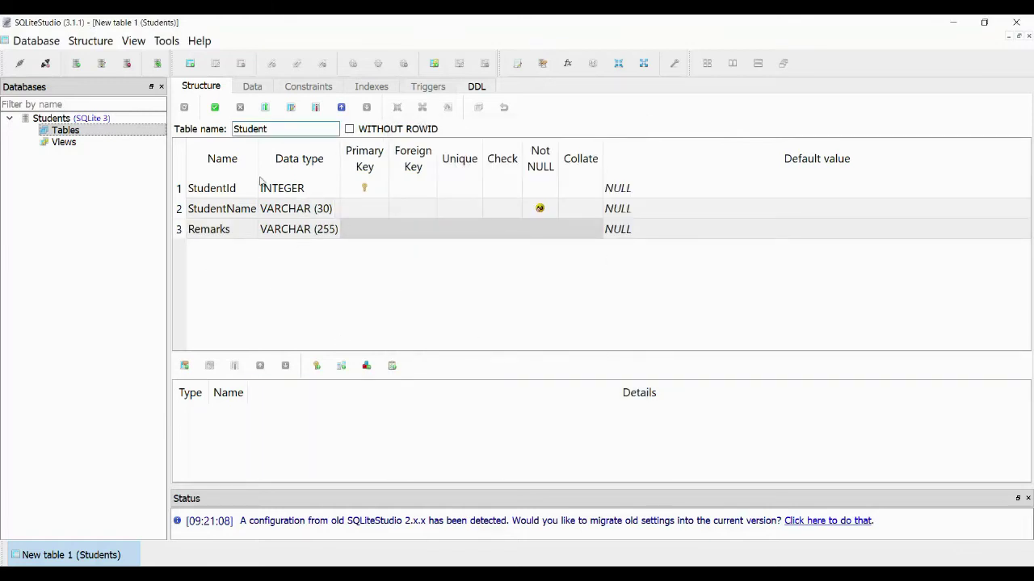
{"action": "left_click", "coordinate": [214, 109]}
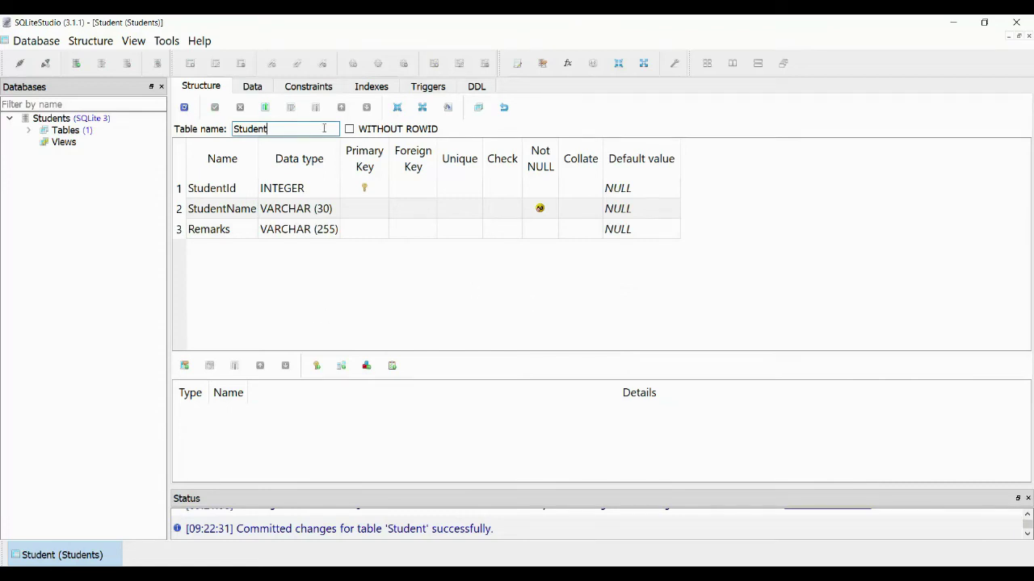
Insert a first data row with the student's name and the remark "Very good boy", and commit it
{"action": "left_click", "coordinate": [252, 87]}
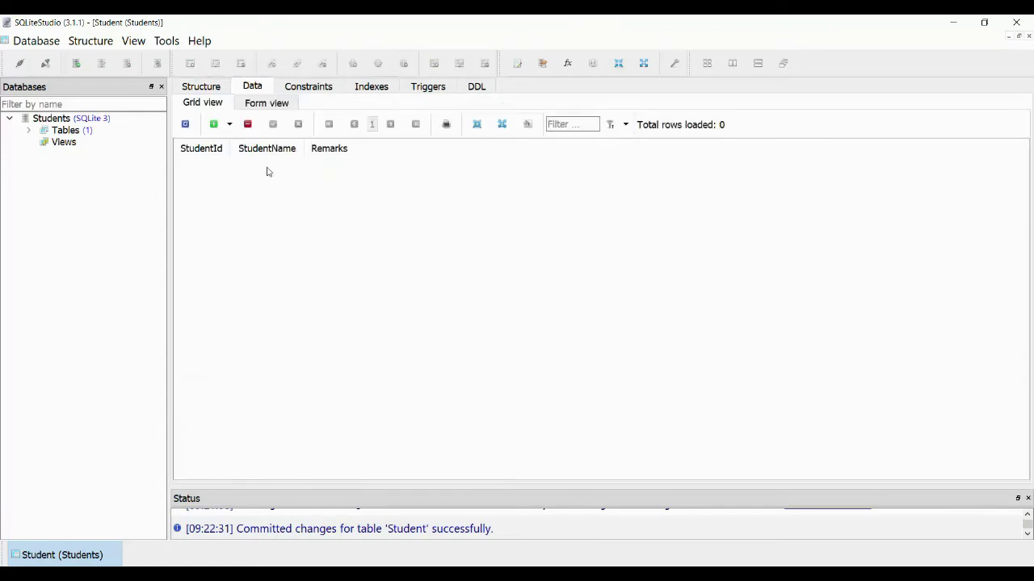
{"action": "left_click", "coordinate": [213, 123]}
{"action": "left_click", "coordinate": [291, 165]}
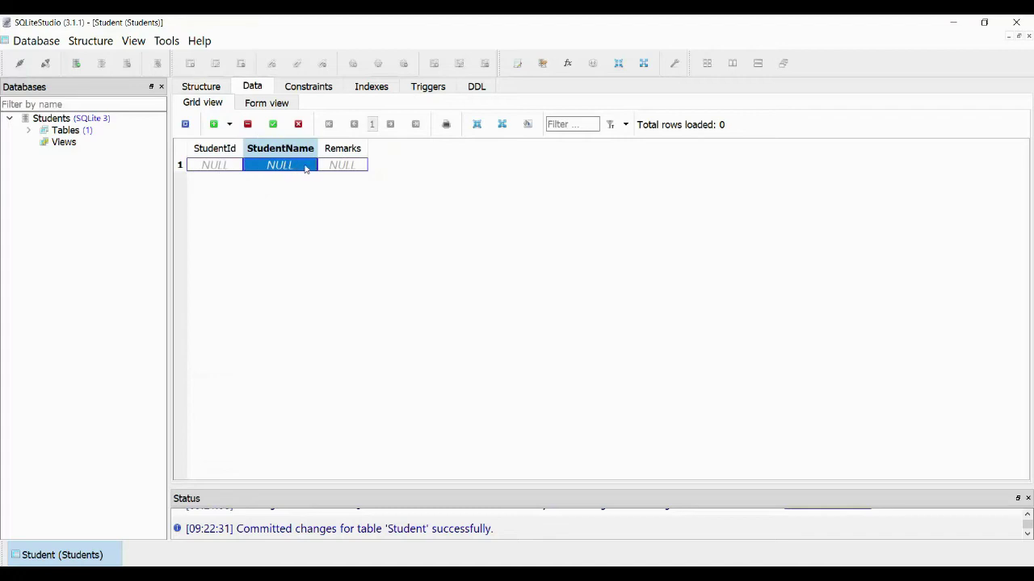
{"action": "type", "text": "Ramu"}
{"action": "key", "text": "Tab"}
{"action": "type", "text": "Very good boy"}
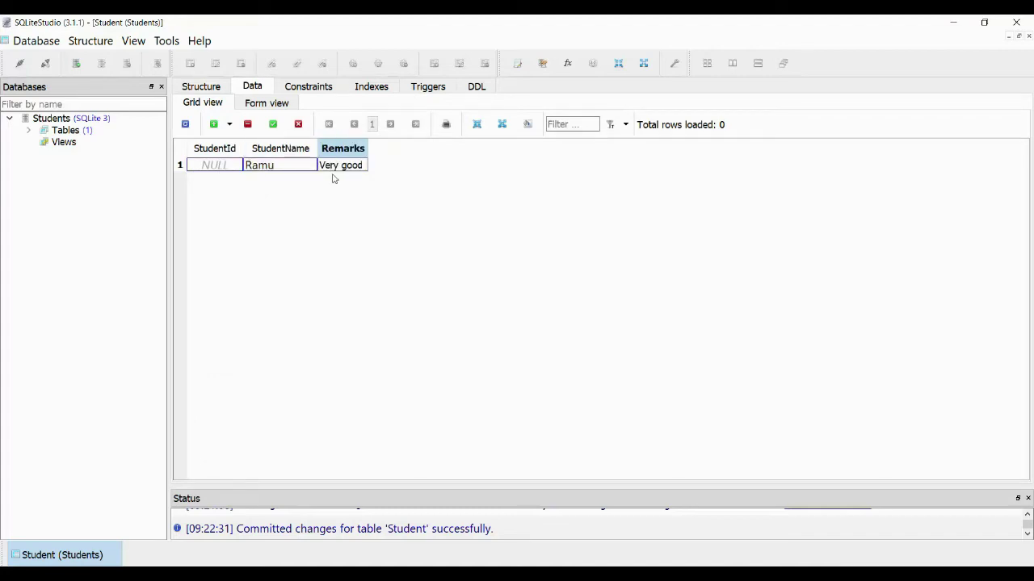
{"action": "key", "text": "Return"}
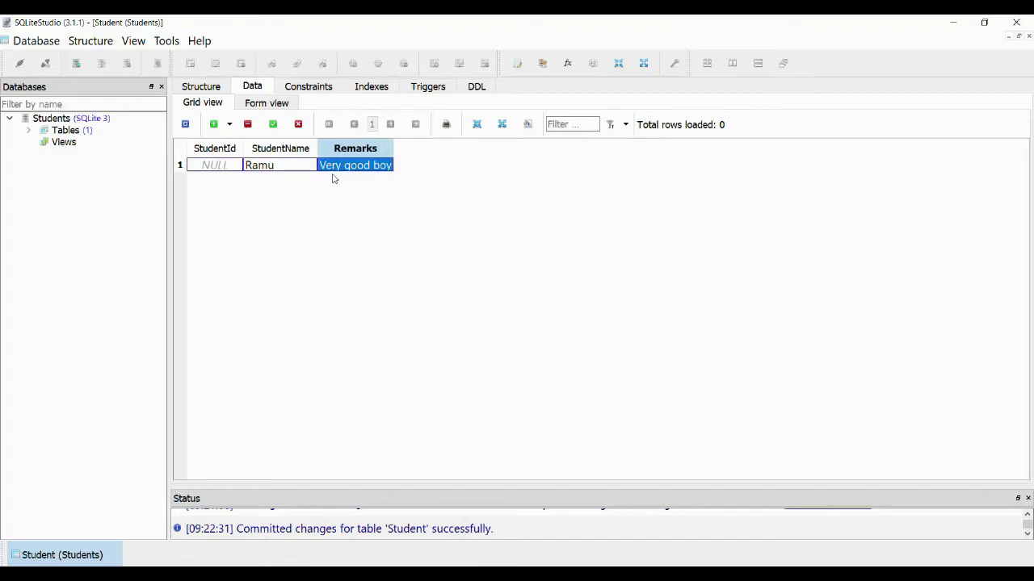
{"action": "left_click", "coordinate": [273, 125]}
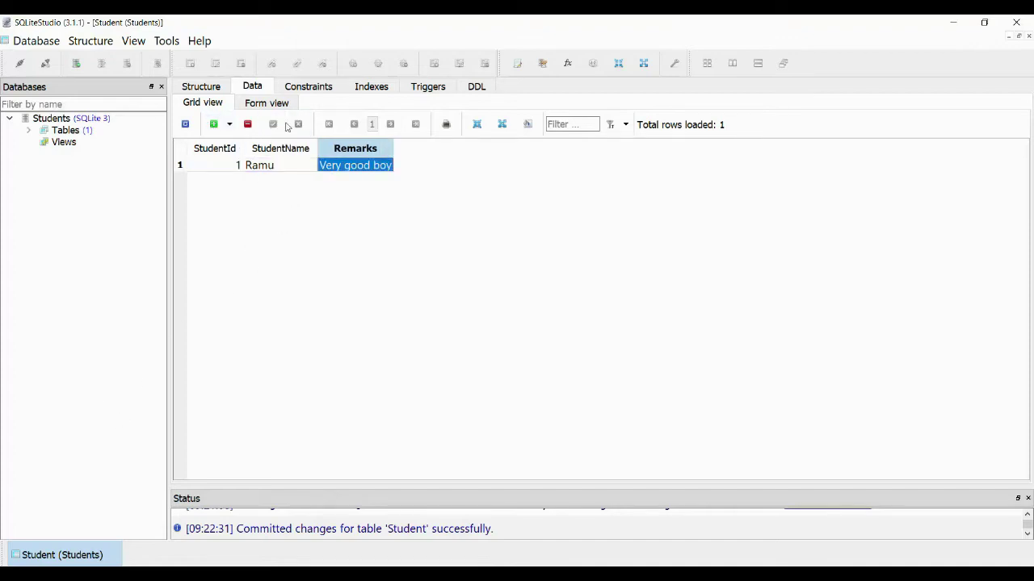
Insert a second row with the student's name and the remark "Brilliant", and commit it
{"action": "left_click", "coordinate": [214, 124]}
{"action": "left_click", "coordinate": [267, 165]}
{"action": "type", "text": "Som"}
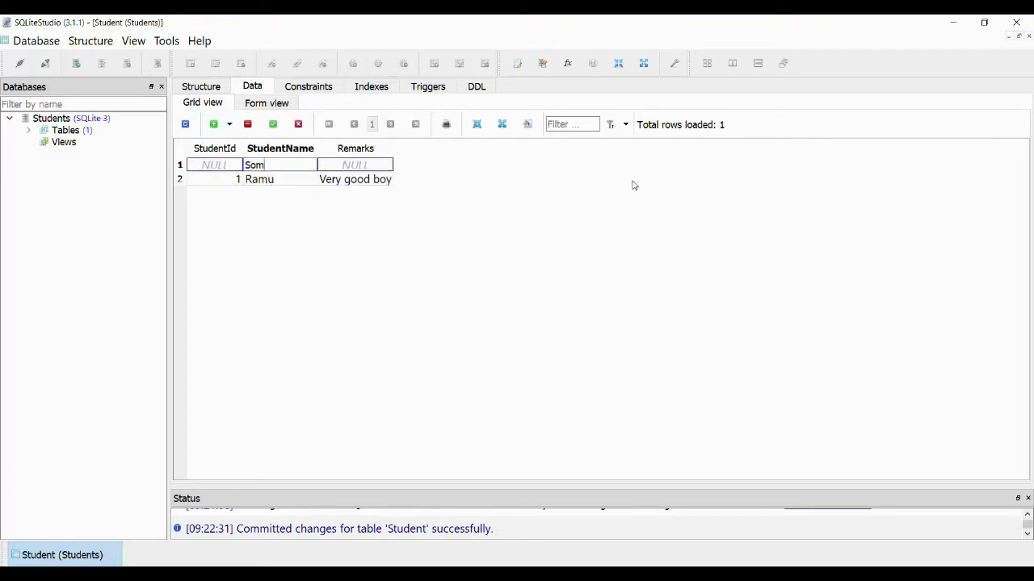
{"action": "type", "text": "u"}
{"action": "key", "text": "Tab"}
{"action": "type", "text": "Bri"}
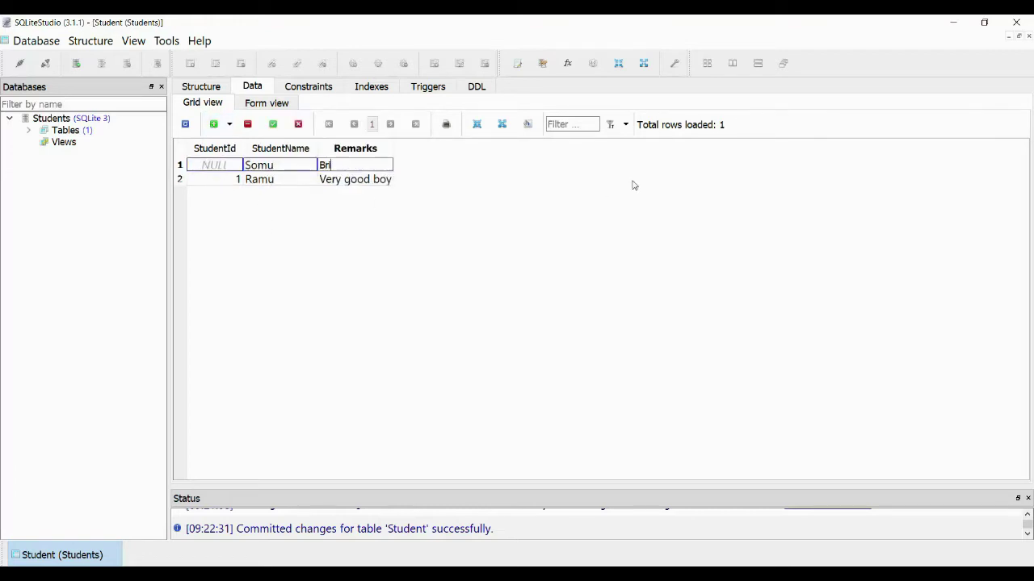
{"action": "type", "text": "lliant"}
{"action": "key", "text": "Return"}
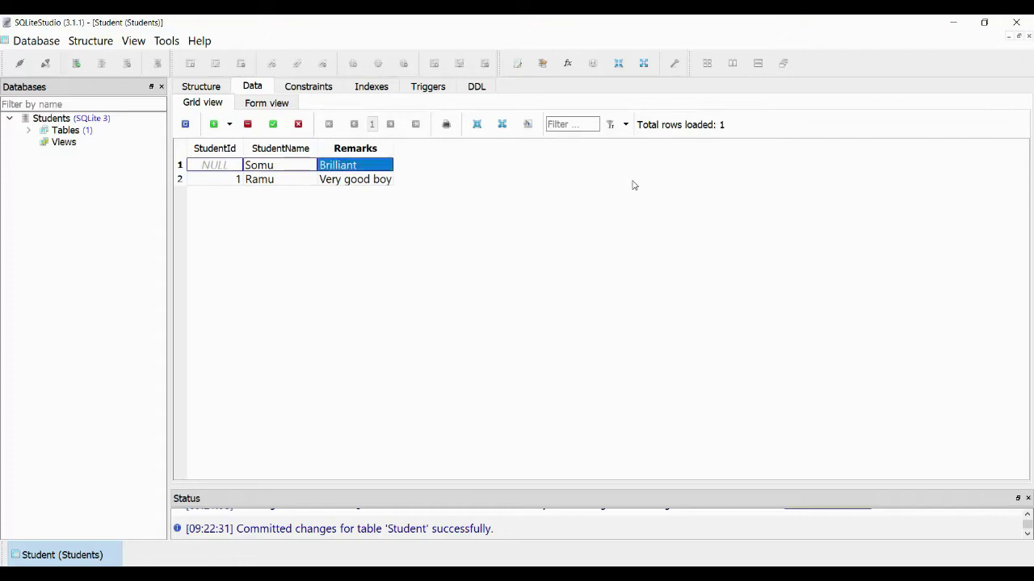
{"action": "left_click", "coordinate": [272, 124]}
Insert a third row with the student's name and the remark "A business person", and commit it
{"action": "left_click", "coordinate": [213, 124]}
{"action": "key", "text": "Tab"}
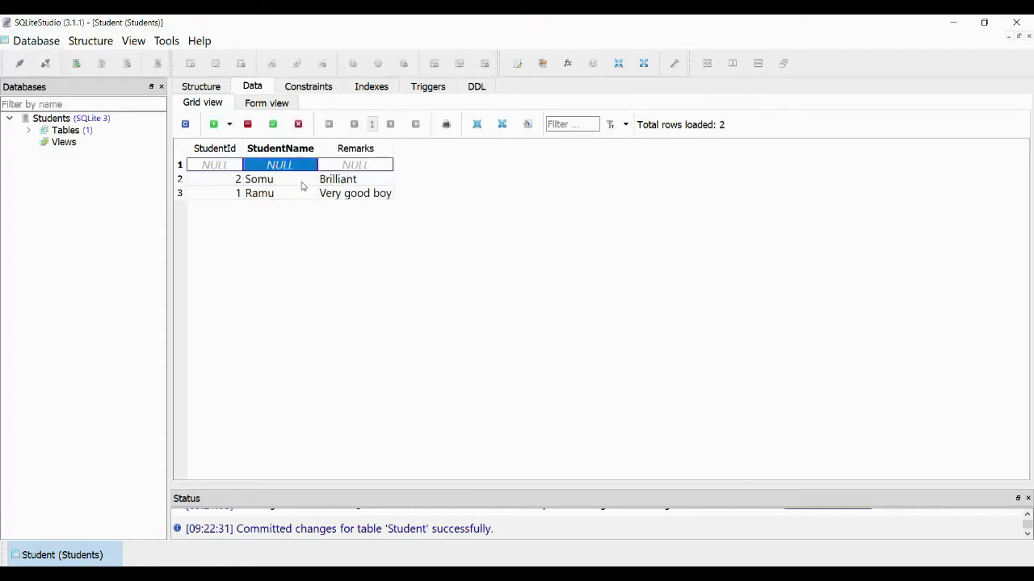
{"action": "type", "text": "Kumar"}
{"action": "key", "text": "Tab"}
{"action": "type", "text": "A business person"}
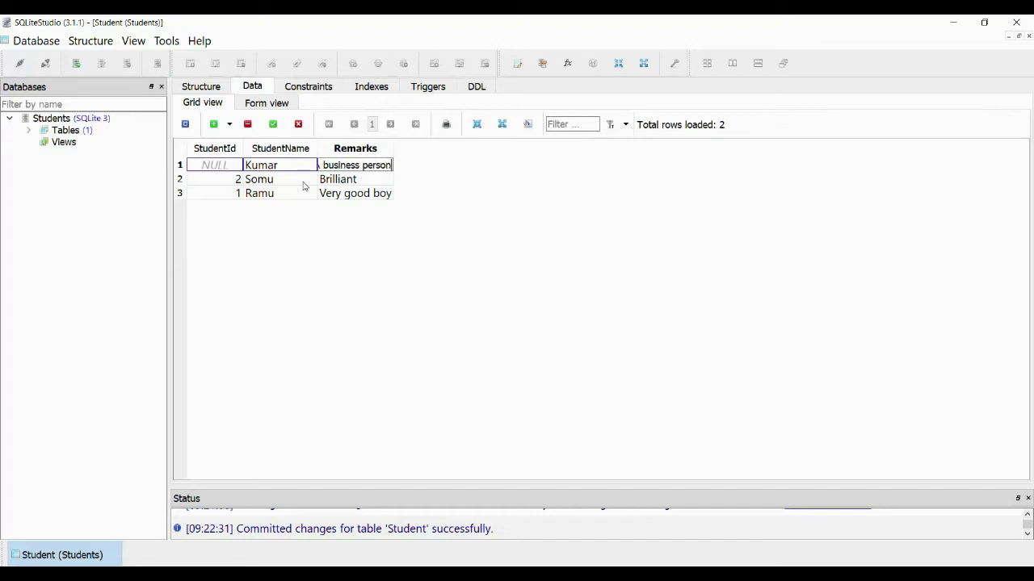
{"action": "key", "text": "Return"}
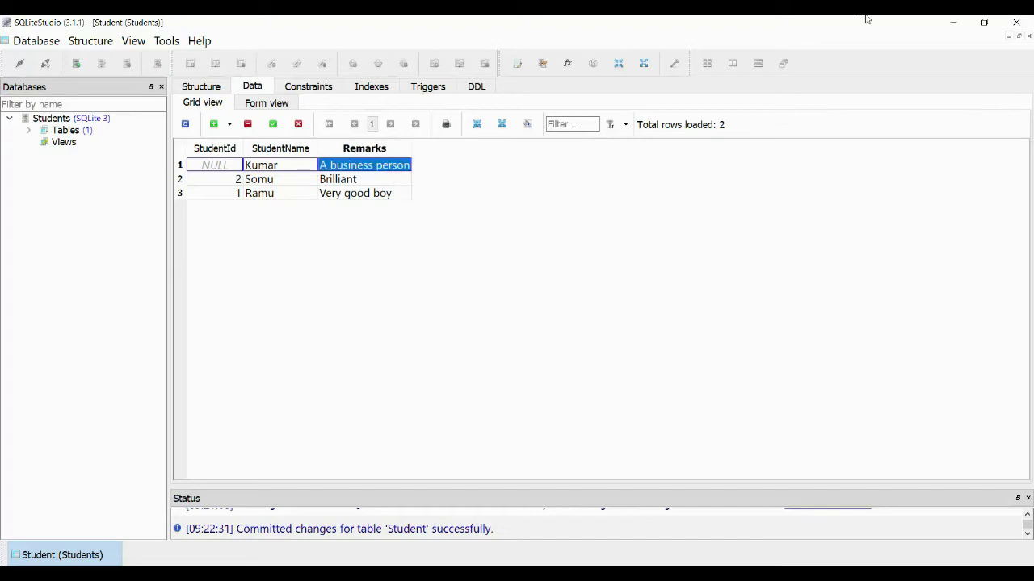
{"action": "left_click", "coordinate": [274, 124]}
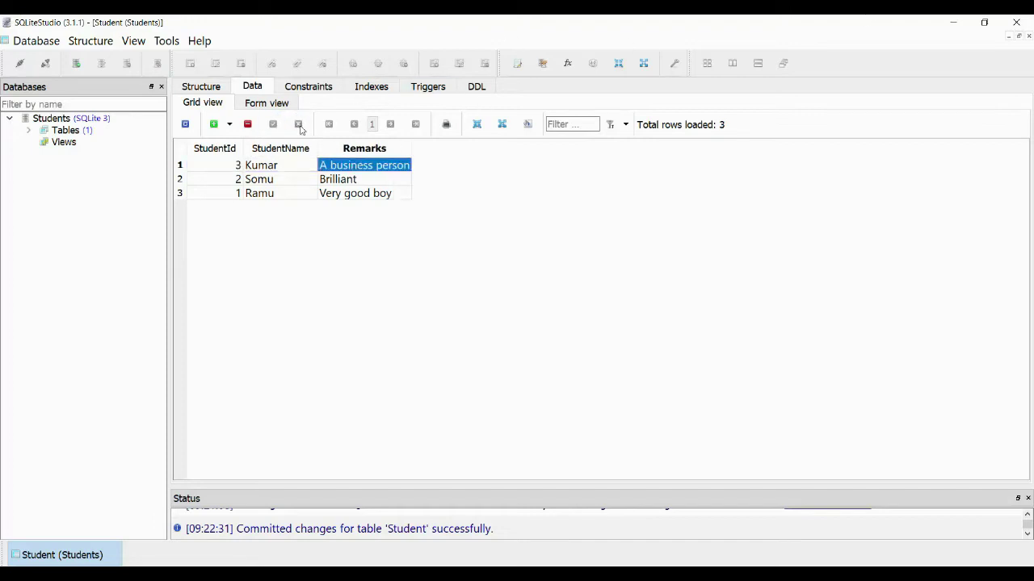
{"action": "left_click", "coordinate": [292, 194]}
{"action": "left_click", "coordinate": [352, 184]}
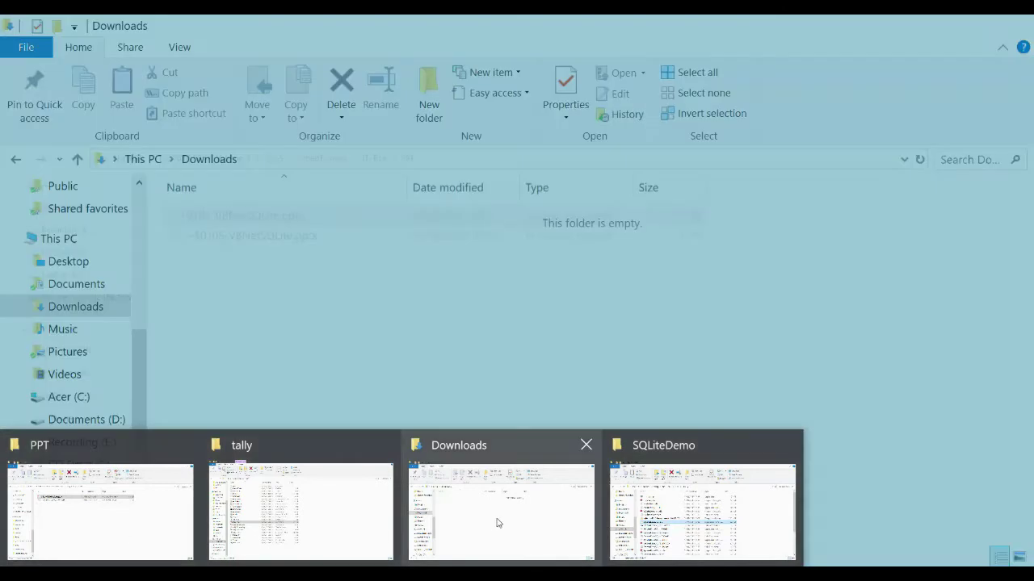
Switch to File Explorer, go to the folder C:\Temp\SQLiteDemo and select the database file Students.db
{"action": "left_click", "coordinate": [498, 523]}
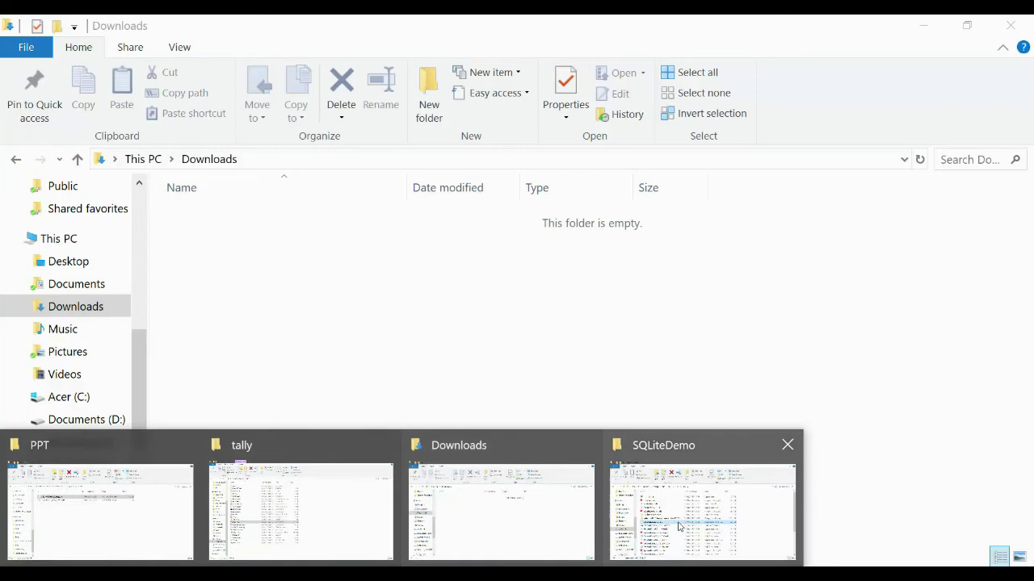
{"action": "mouse_move", "coordinate": [679, 525]}
{"action": "left_click", "coordinate": [101, 512]}
{"action": "left_click", "coordinate": [525, 156]}
{"action": "type", "text": "c:\\temp\\"}
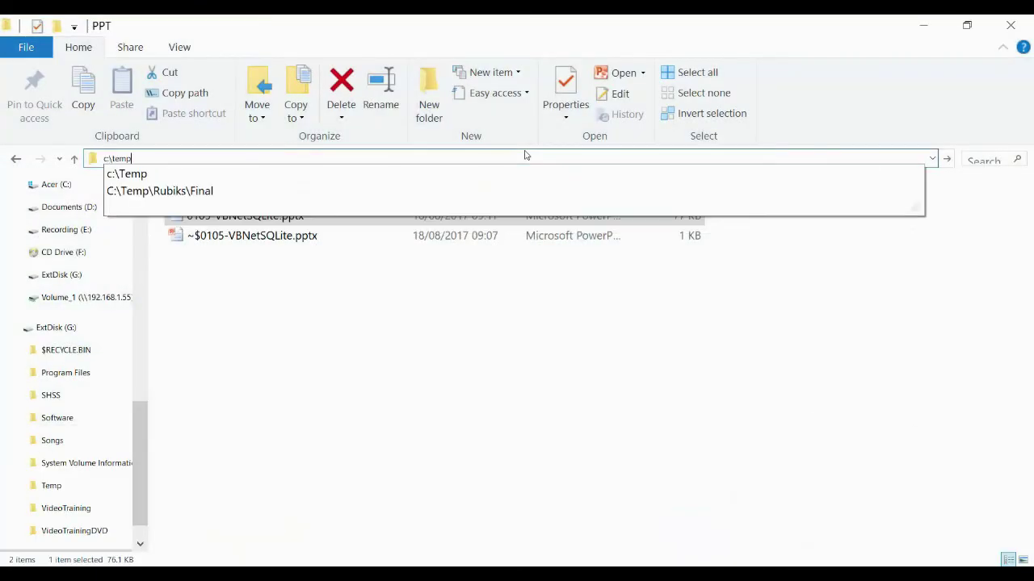
{"action": "key", "text": "Down"}
{"action": "key", "text": "Down"}
{"action": "key", "text": "Return"}
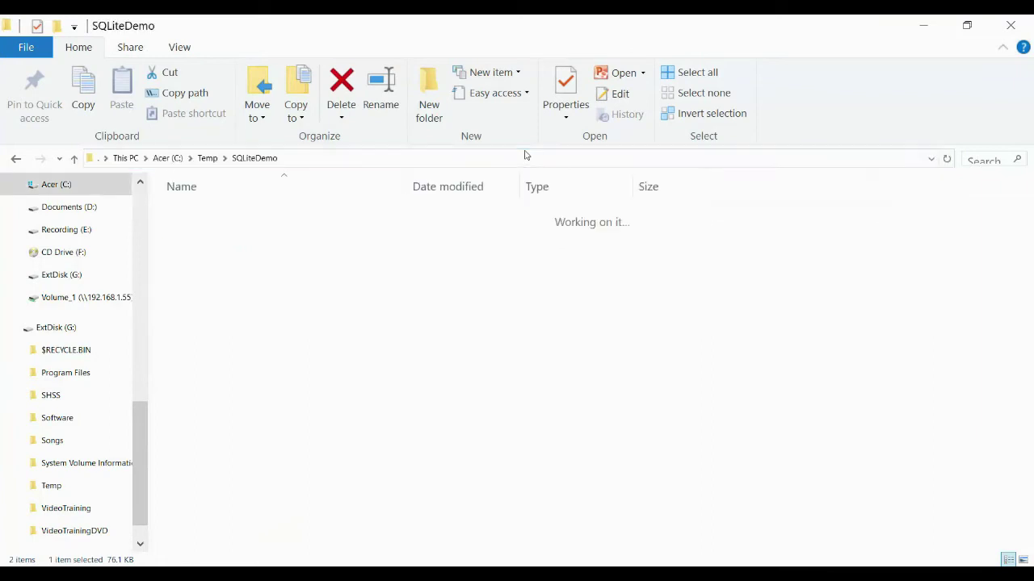
{"action": "left_click", "coordinate": [249, 229]}
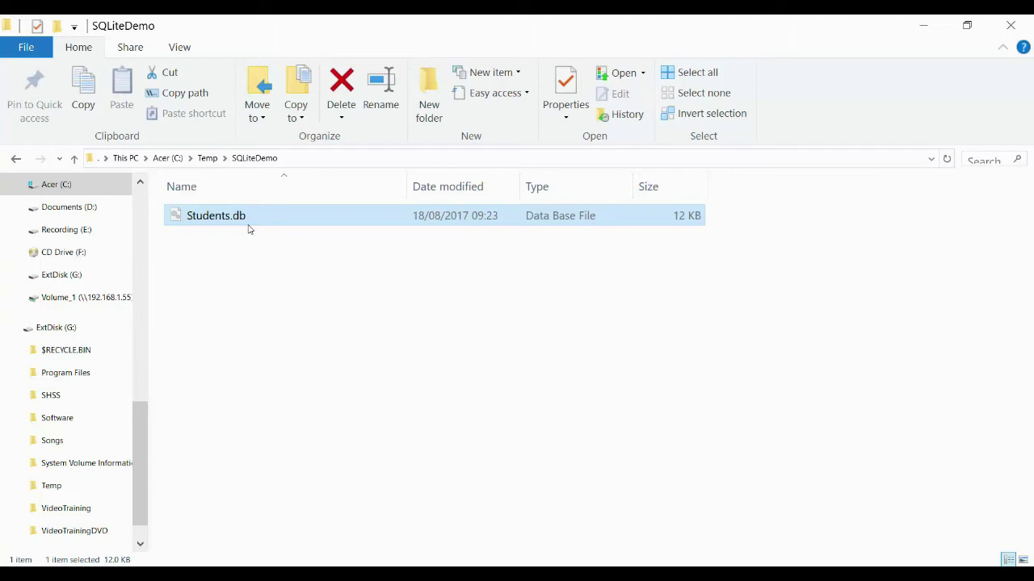
Switch to Chrome and search the web for "sqlite library" in a new tab
{"action": "key", "text": "alt+Tab"}
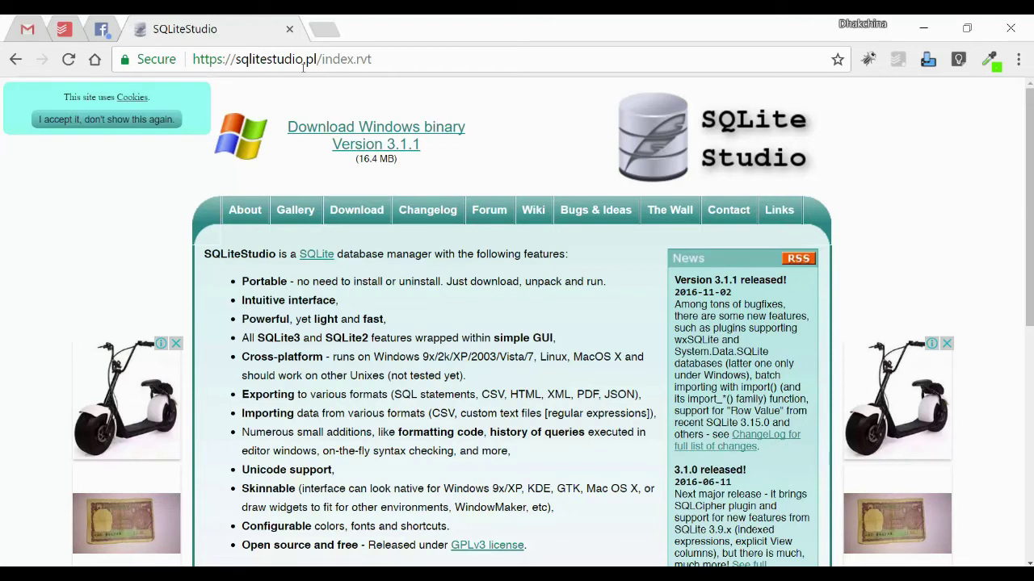
{"action": "left_click", "coordinate": [320, 30]}
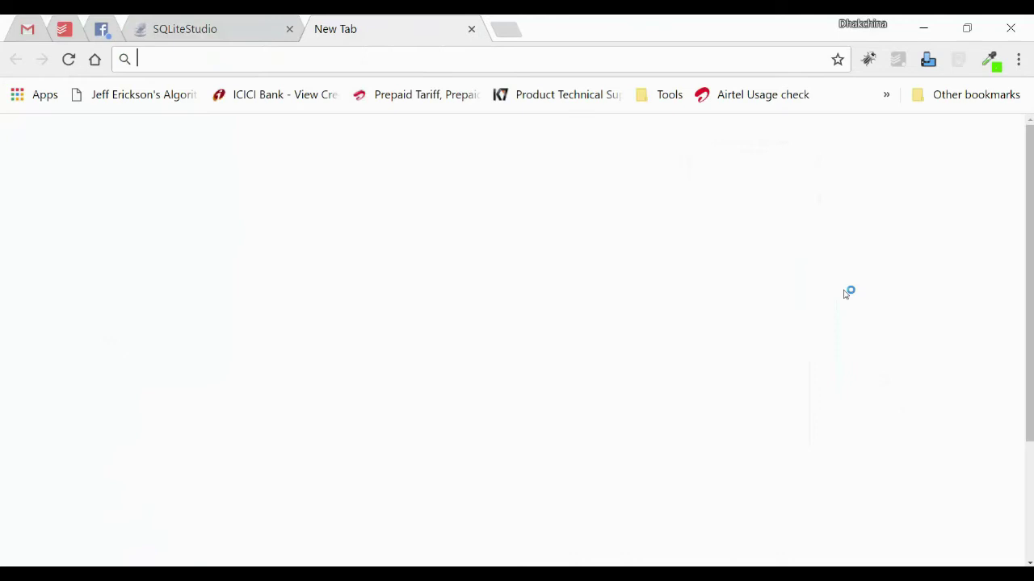
{"action": "type", "text": "sqlite lib"}
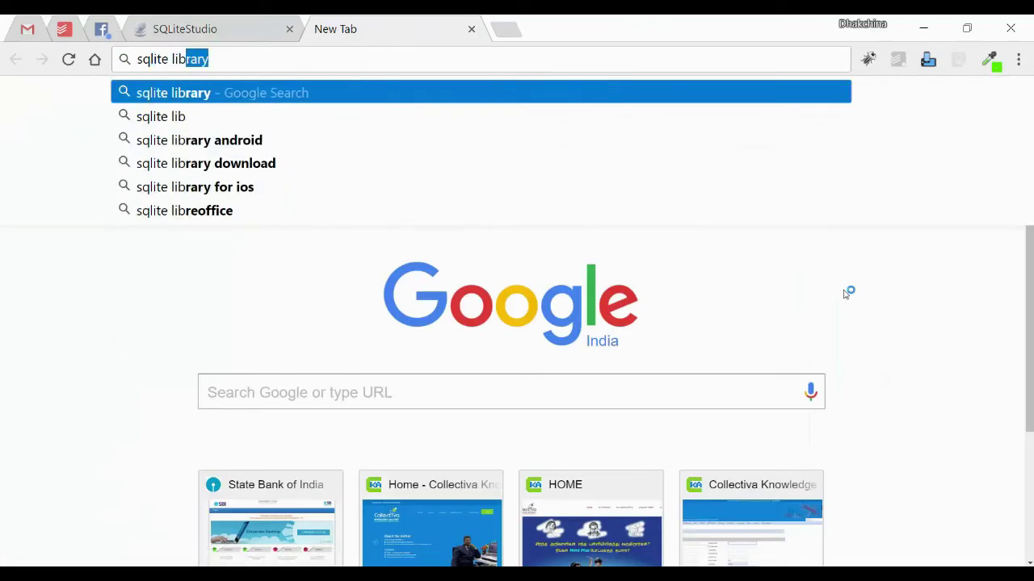
{"action": "key", "text": "Return"}
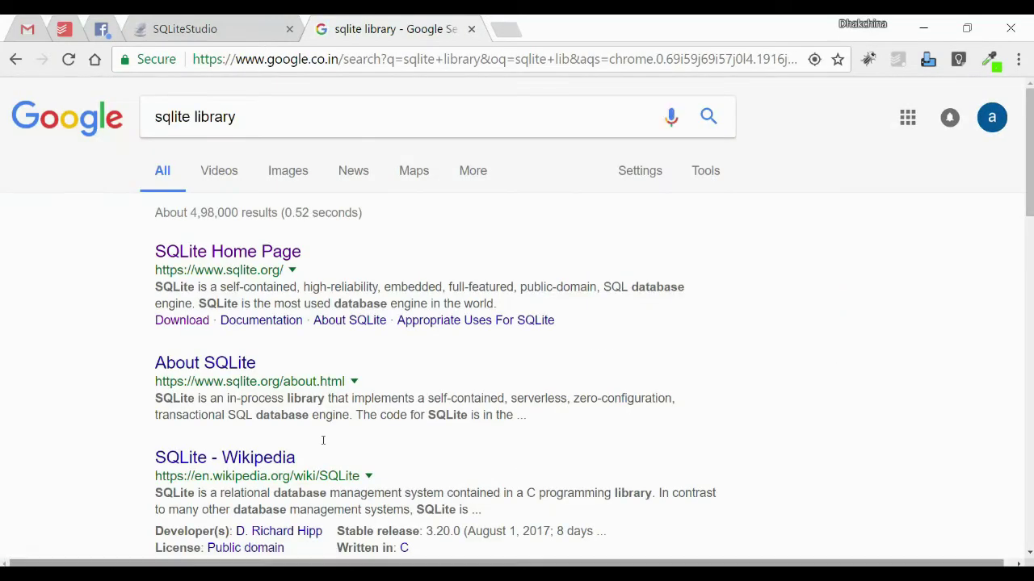
Open the download page of sqlite.org and continue from its Precompiled Binaries for .NET section to the System.Data.SQLite download page
{"action": "left_click", "coordinate": [264, 271]}
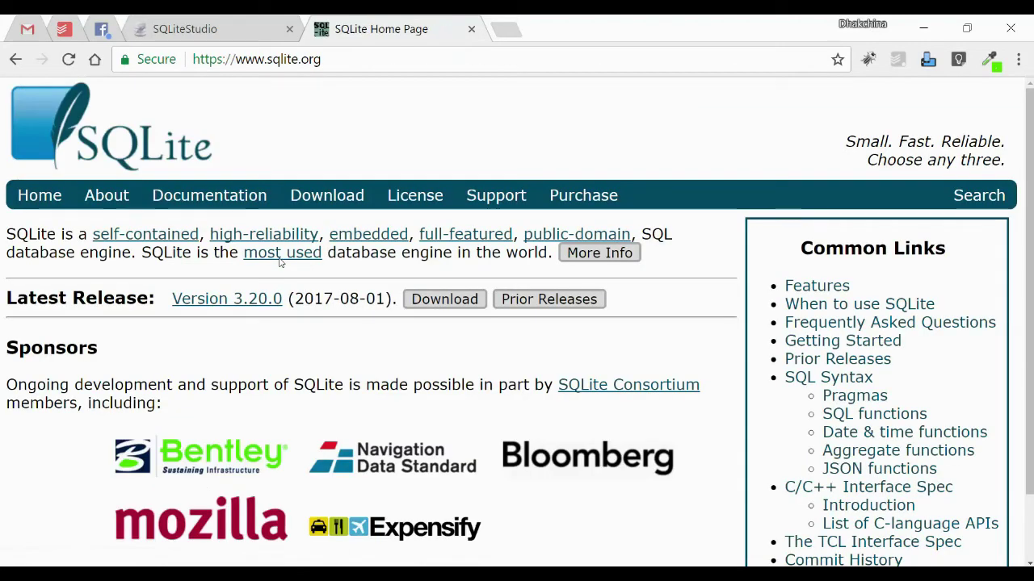
{"action": "left_click", "coordinate": [322, 199]}
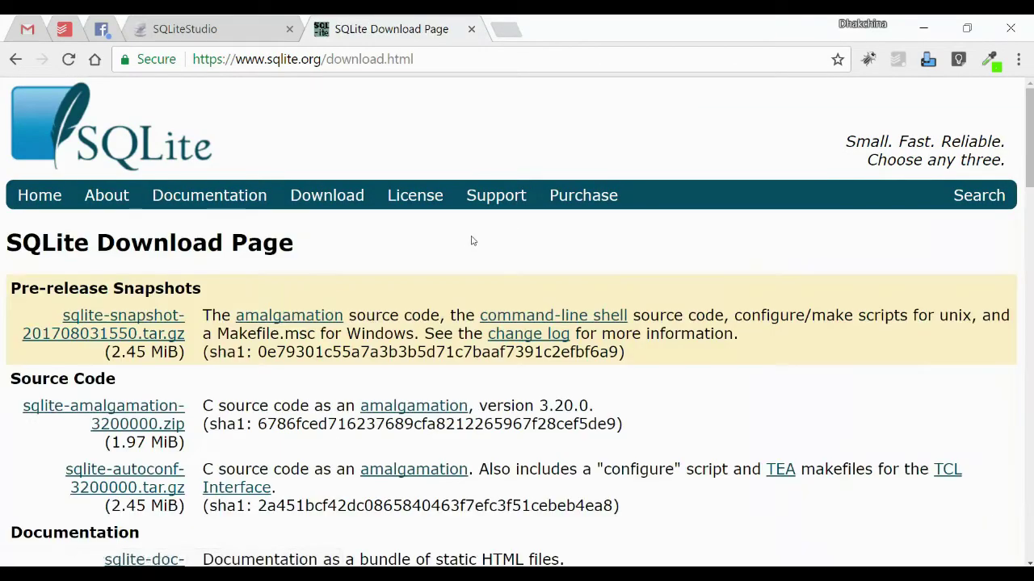
{"action": "scroll", "coordinate": [298, 279], "scroll_direction": "down", "scroll_amount": 3}
{"action": "scroll", "coordinate": [154, 307], "scroll_direction": "down", "scroll_amount": 15}
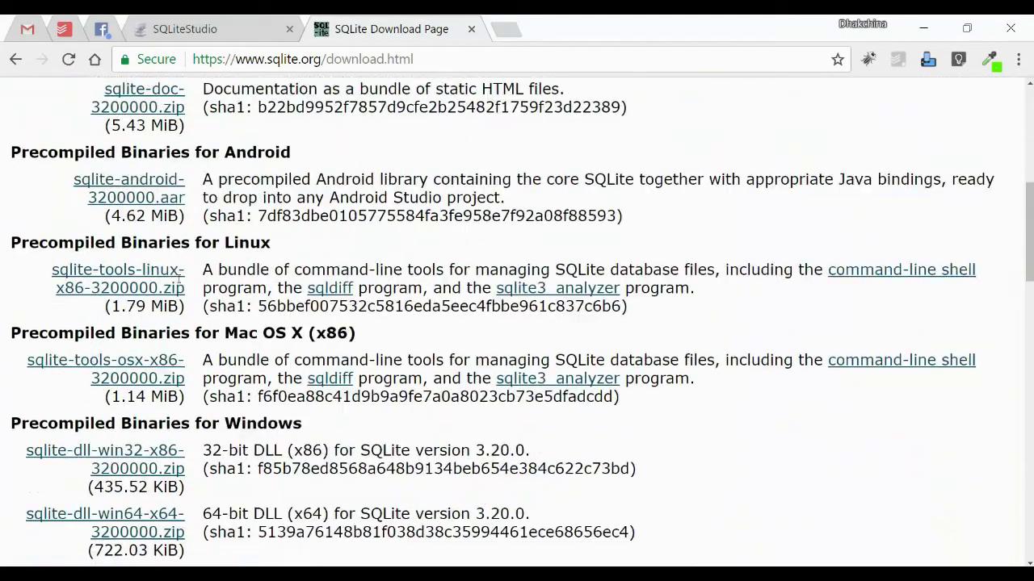
{"action": "scroll", "coordinate": [401, 303], "scroll_direction": "up", "scroll_amount": 5}
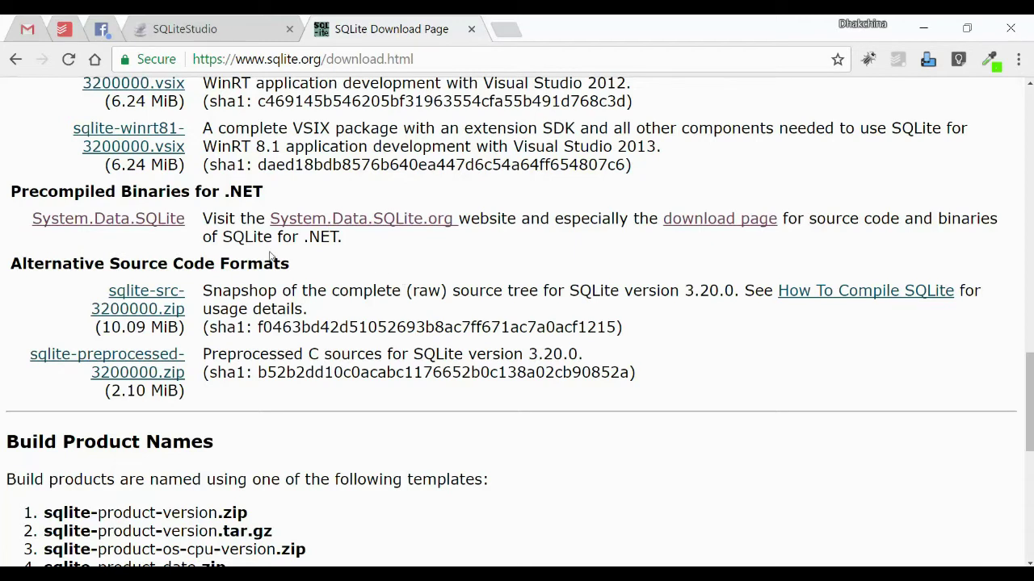
{"action": "left_click_drag", "start_coordinate": [21, 194], "coordinate": [291, 202]}
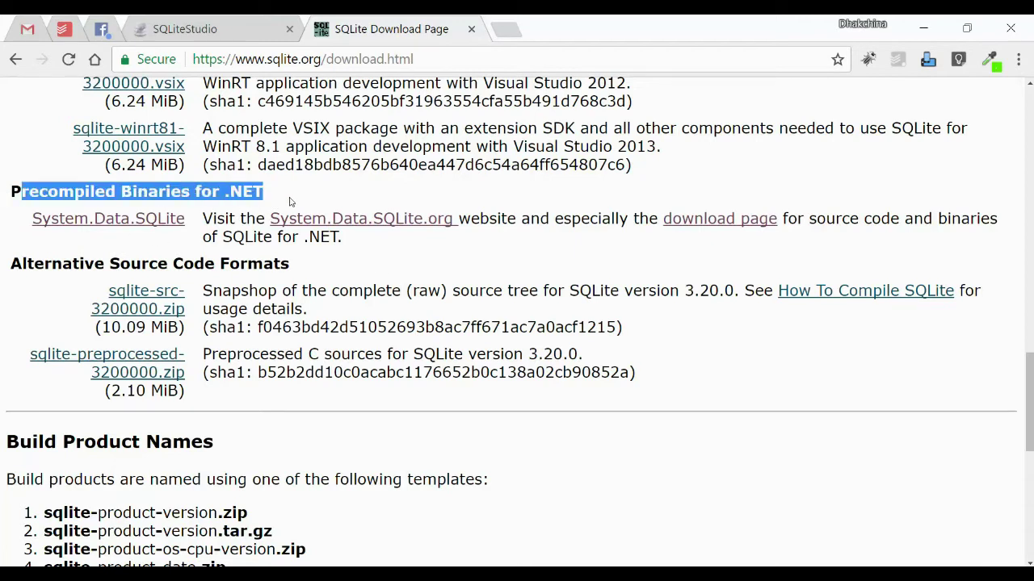
{"action": "left_click", "coordinate": [485, 279]}
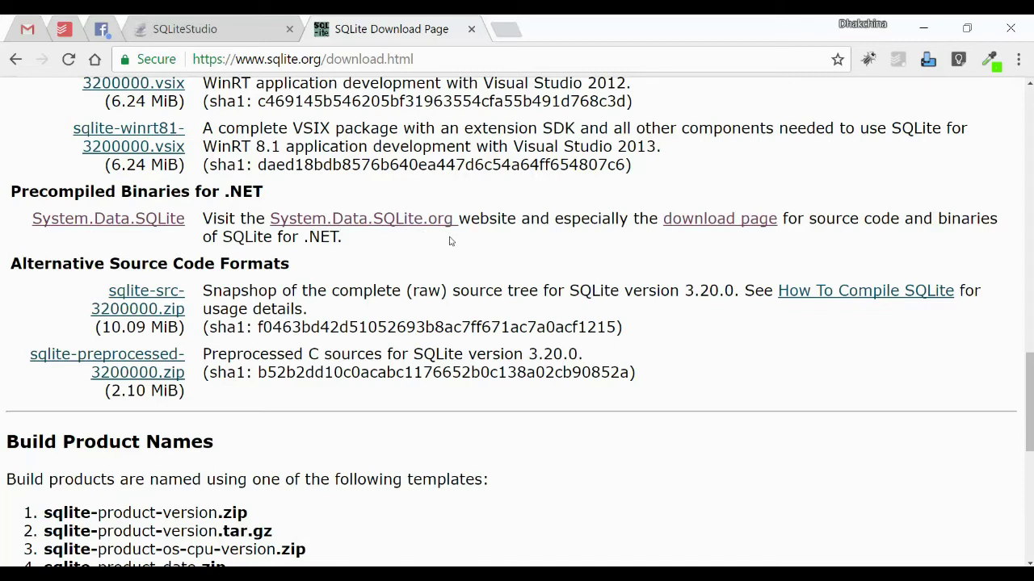
{"action": "left_click", "coordinate": [390, 222]}
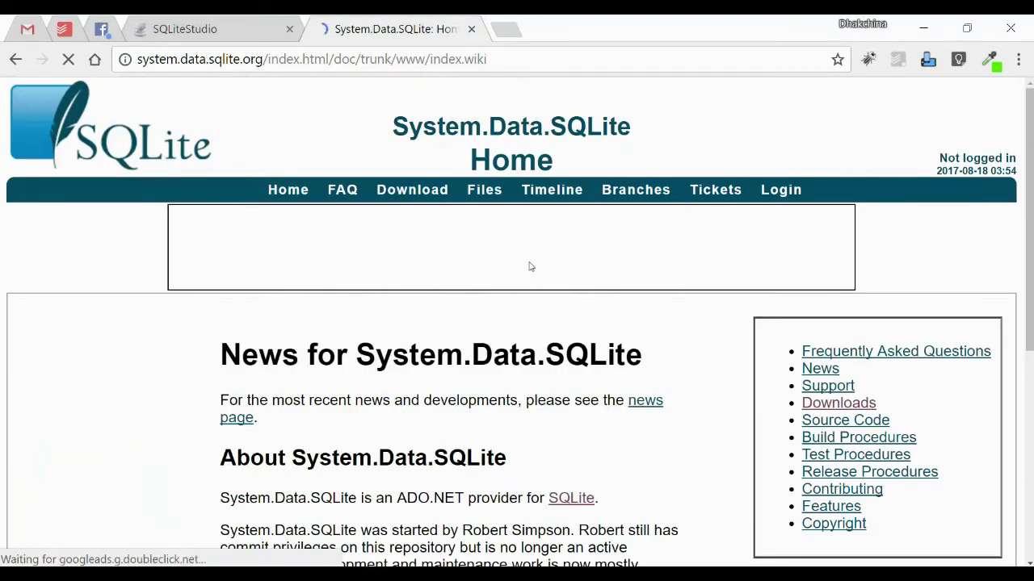
{"action": "left_click", "coordinate": [409, 199]}
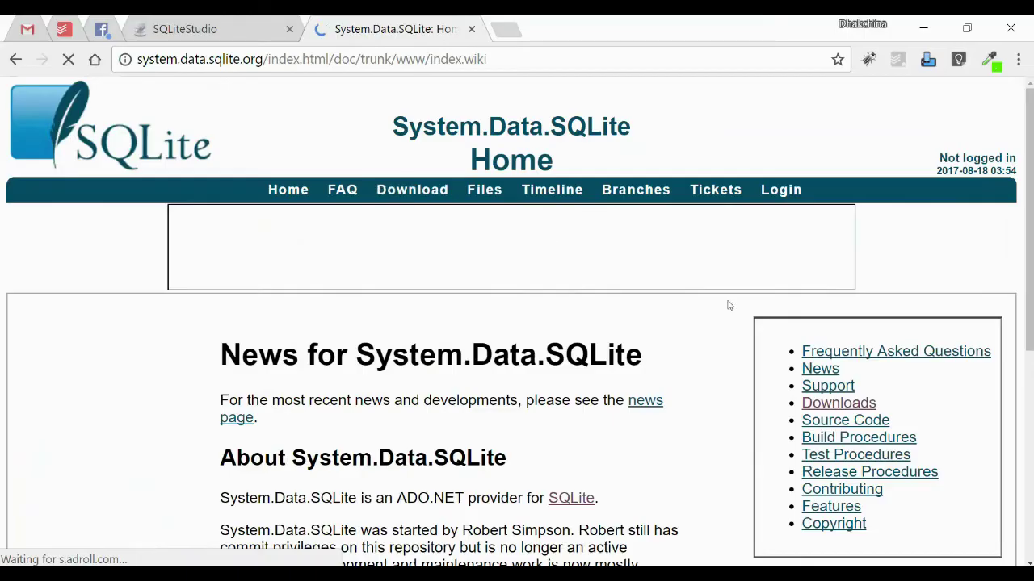
Examine the 32-bit and 64-bit Windows setup packages for the .NET Framework versions in the List of Release Packages
{"action": "scroll", "coordinate": [772, 294], "scroll_direction": "down", "scroll_amount": 5}
{"action": "scroll", "coordinate": [772, 294], "scroll_direction": "down", "scroll_amount": 20}
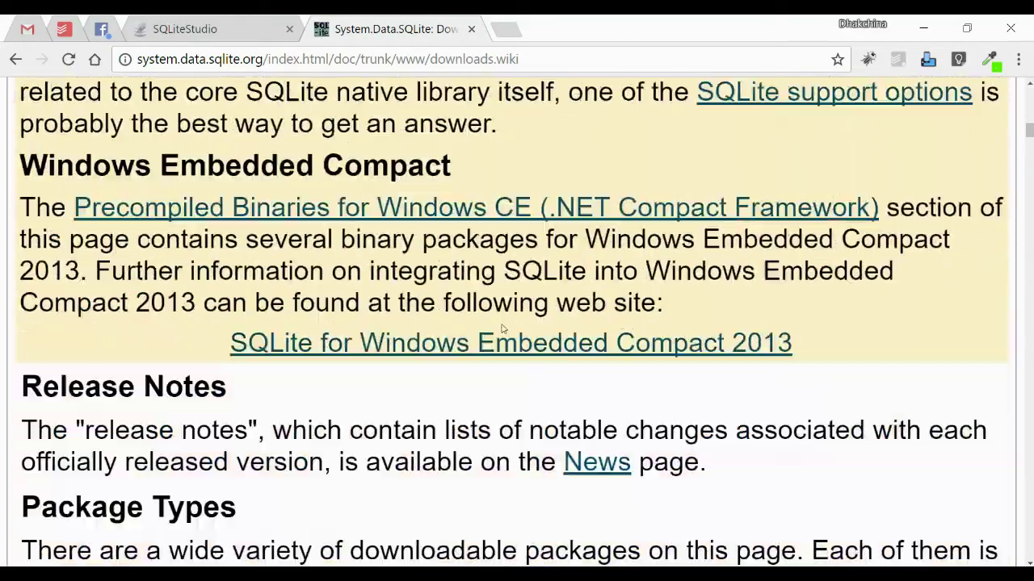
{"action": "scroll", "coordinate": [439, 351], "scroll_direction": "down", "scroll_amount": 20}
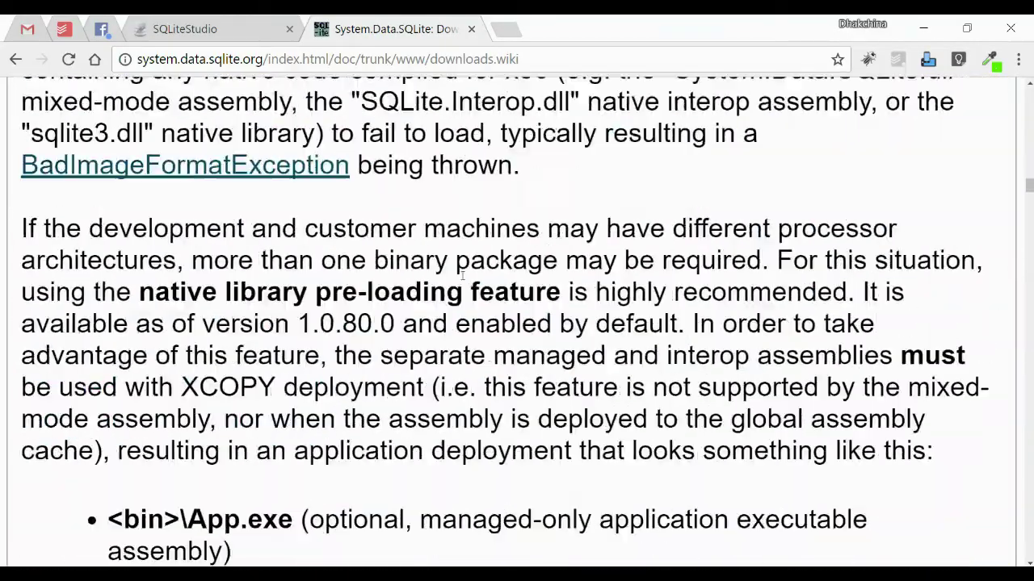
{"action": "scroll", "coordinate": [462, 269], "scroll_direction": "down", "scroll_amount": 15}
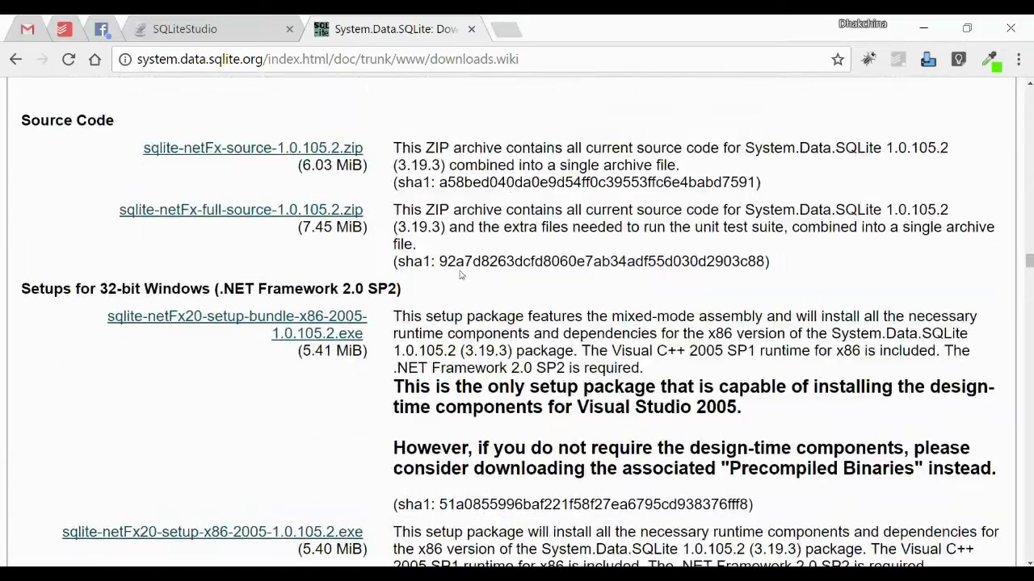
{"action": "scroll", "coordinate": [573, 246], "scroll_direction": "up", "scroll_amount": 10}
{"action": "scroll", "coordinate": [573, 245], "scroll_direction": "down", "scroll_amount": 15}
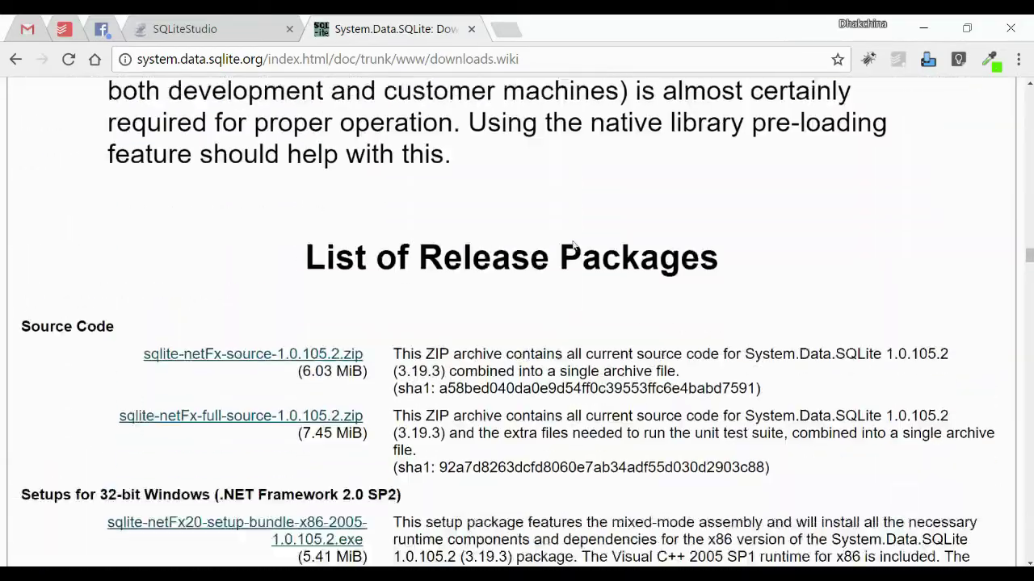
{"action": "scroll", "coordinate": [570, 242], "scroll_direction": "down", "scroll_amount": 9}
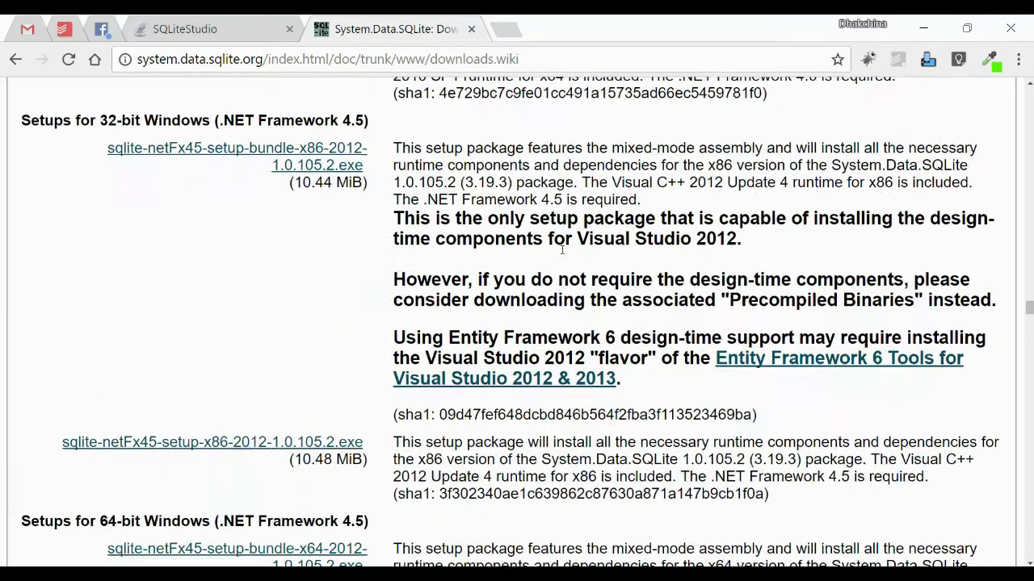
{"action": "scroll", "coordinate": [559, 237], "scroll_direction": "up", "scroll_amount": 3}
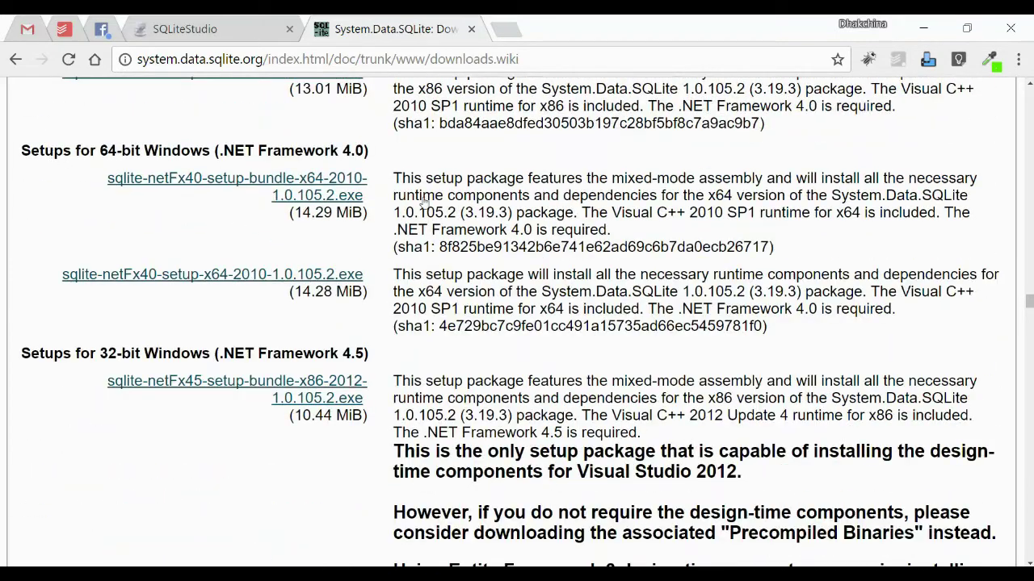
{"action": "scroll", "coordinate": [488, 269], "scroll_direction": "down", "scroll_amount": 3}
{"action": "scroll", "coordinate": [488, 269], "scroll_direction": "up", "scroll_amount": 8}
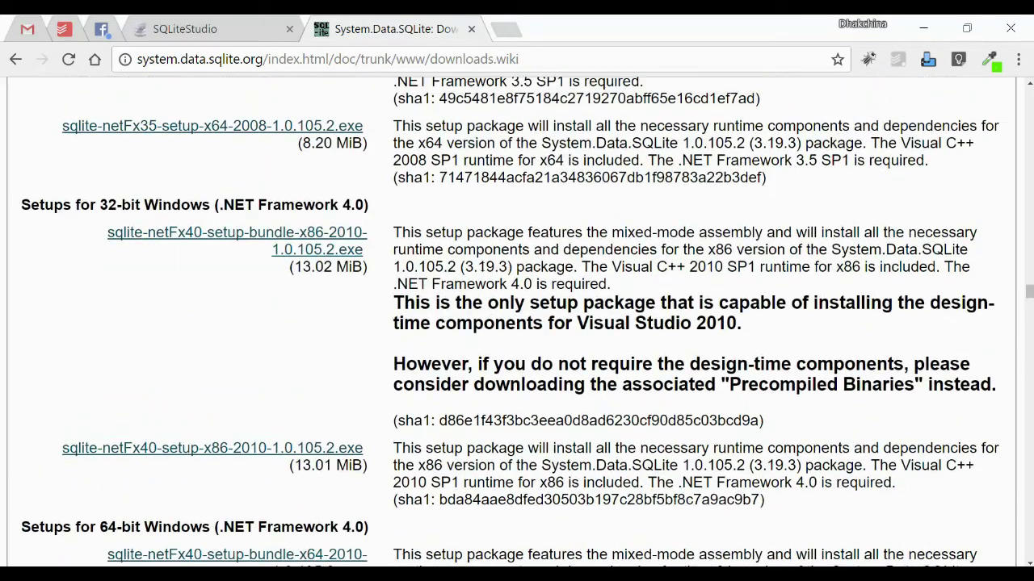
{"action": "left_click_drag", "start_coordinate": [358, 244], "coordinate": [116, 233]}
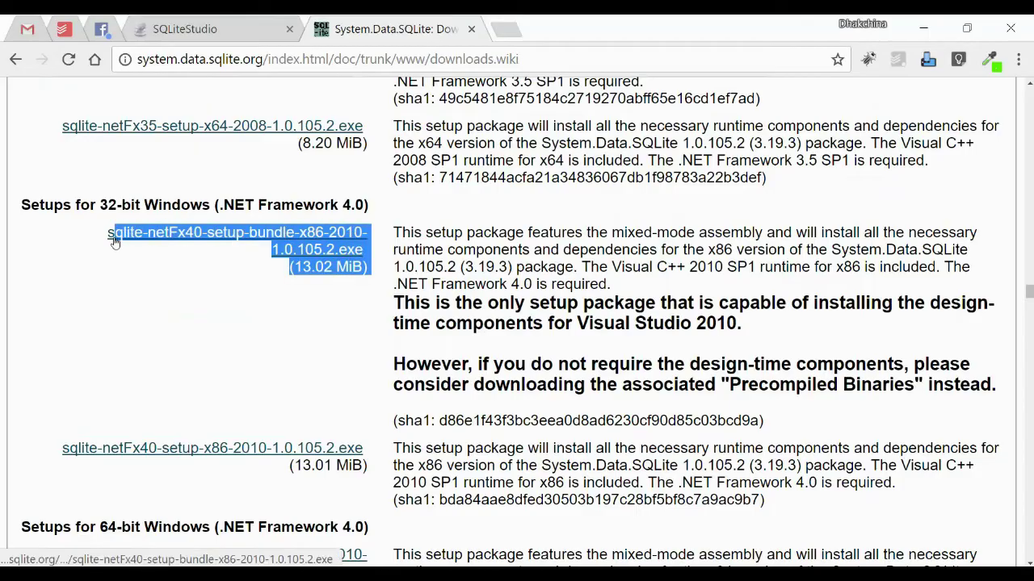
{"action": "left_click", "coordinate": [201, 339]}
Download sqlite-netFx40-binary-bundle-Win32-2010-1.0.105.2.zip from the Precompiled Binaries for 32-bit Windows (.NET Framework 4.0)
{"action": "scroll", "coordinate": [585, 321], "scroll_direction": "down", "scroll_amount": 3}
{"action": "scroll", "coordinate": [585, 322], "scroll_direction": "down", "scroll_amount": 15}
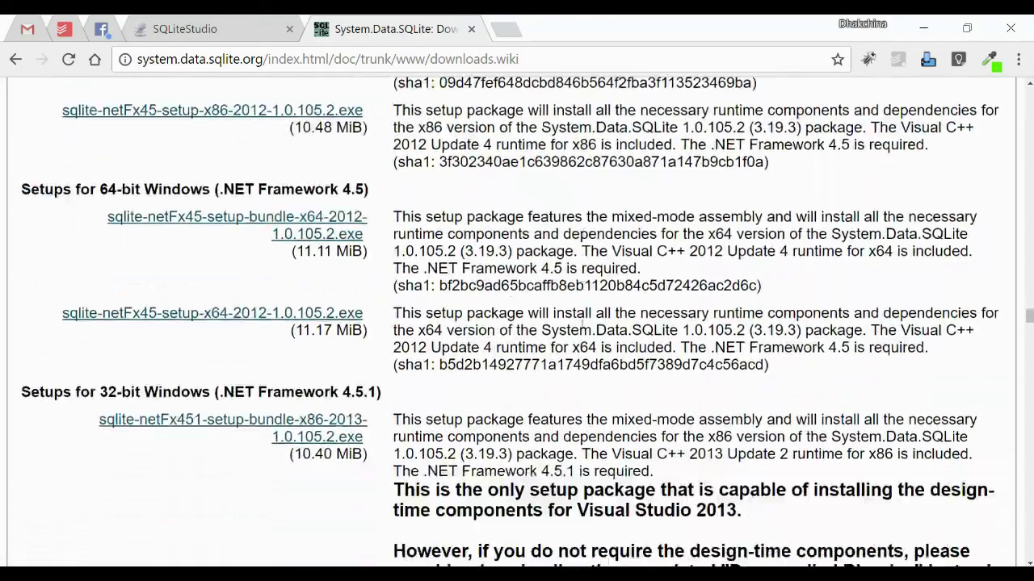
{"action": "scroll", "coordinate": [575, 340], "scroll_direction": "down", "scroll_amount": 8}
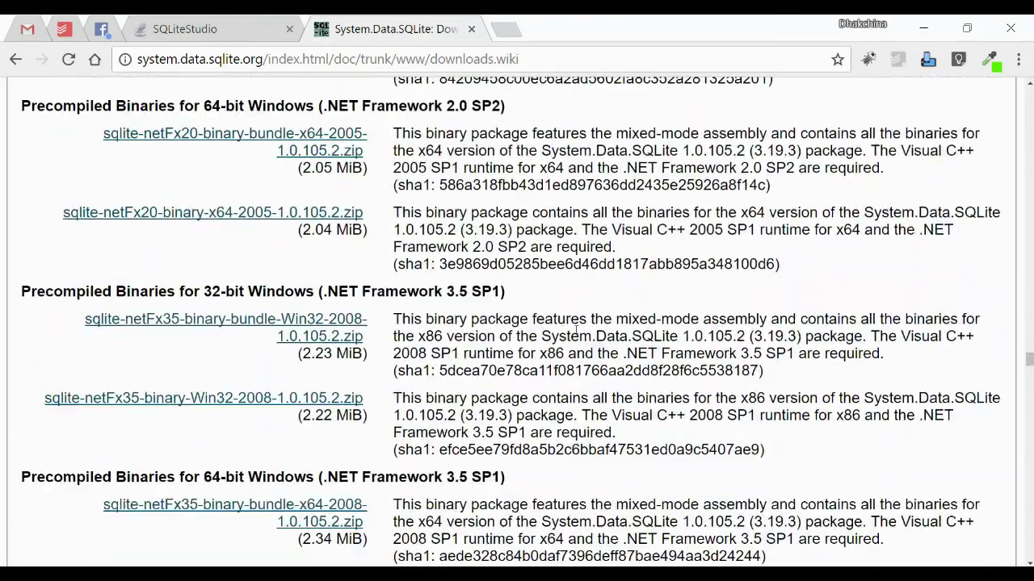
{"action": "scroll", "coordinate": [489, 369], "scroll_direction": "down", "scroll_amount": 3}
{"action": "scroll", "coordinate": [578, 384], "scroll_direction": "down", "scroll_amount": 5}
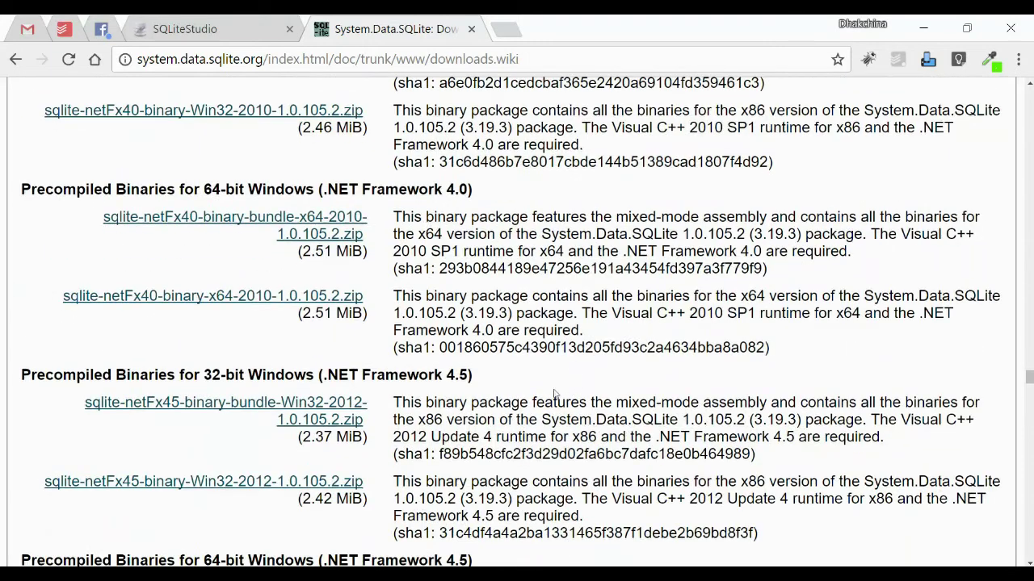
{"action": "scroll", "coordinate": [521, 267], "scroll_direction": "up", "scroll_amount": 1}
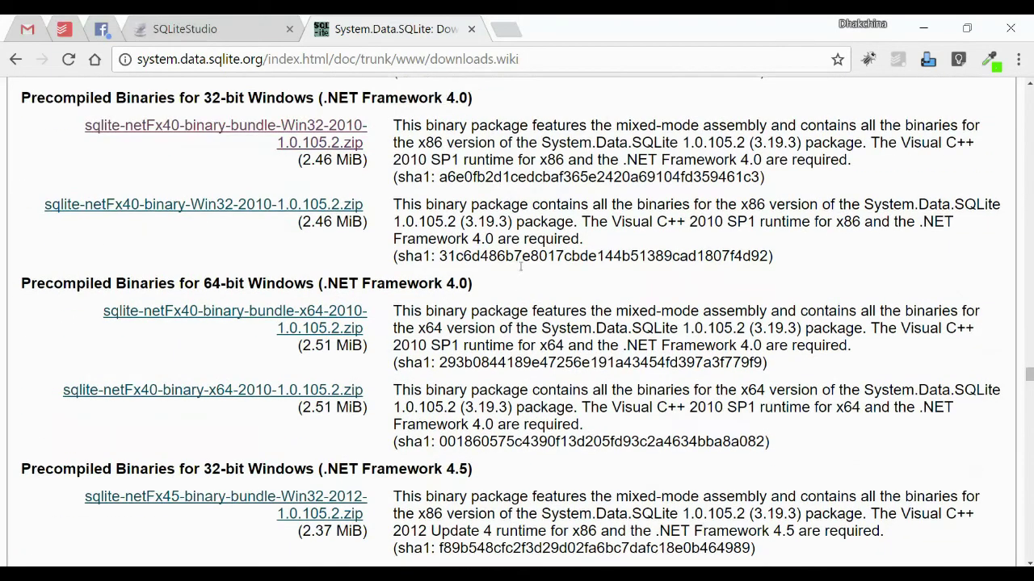
{"action": "left_click", "coordinate": [353, 129]}
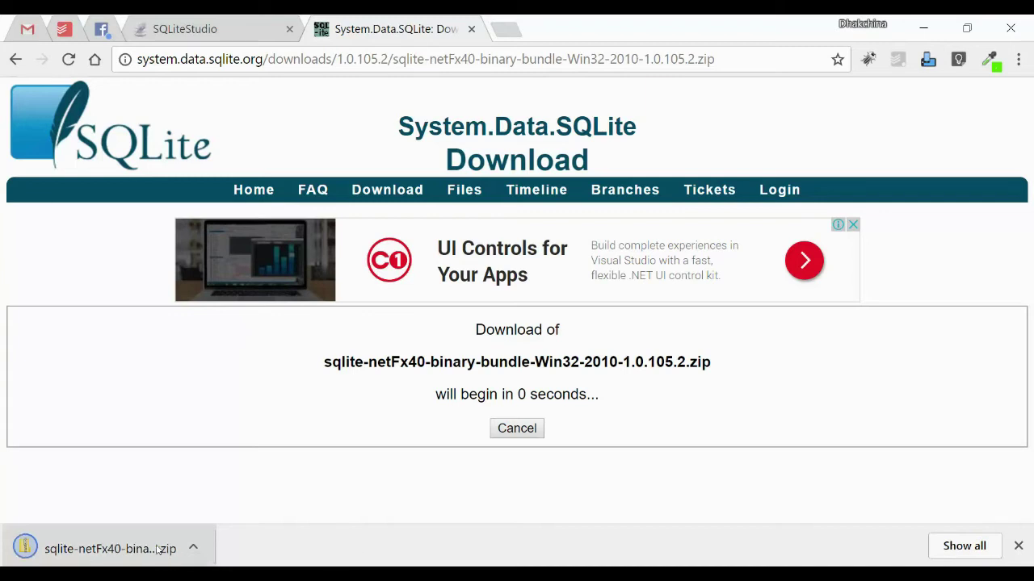
Show the downloaded zip in its folder and copy it into C:\Temp\SQLiteDemo
{"action": "left_click", "coordinate": [193, 549]}
{"action": "left_click", "coordinate": [291, 491]}
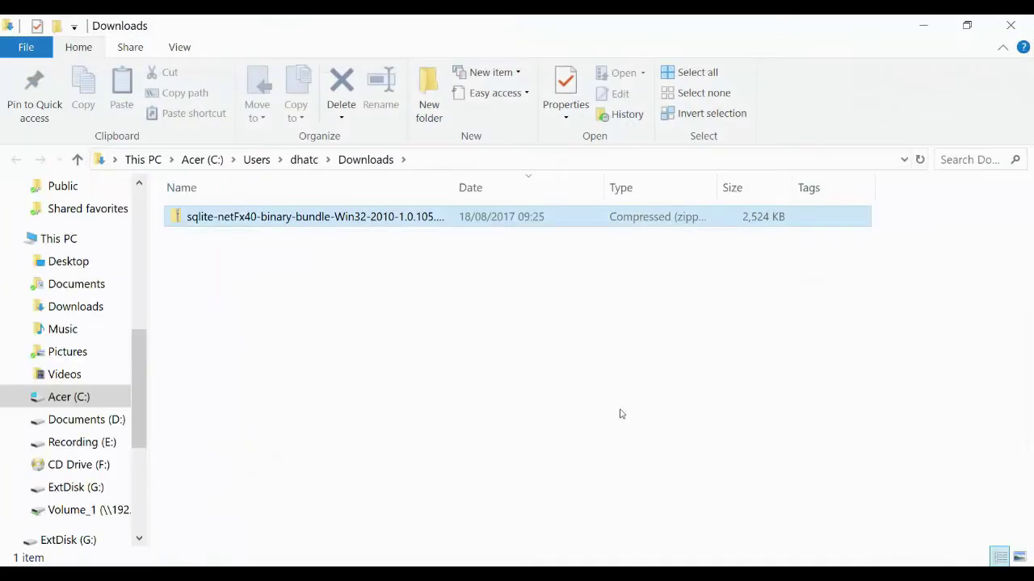
{"action": "key", "text": "ctrl+c"}
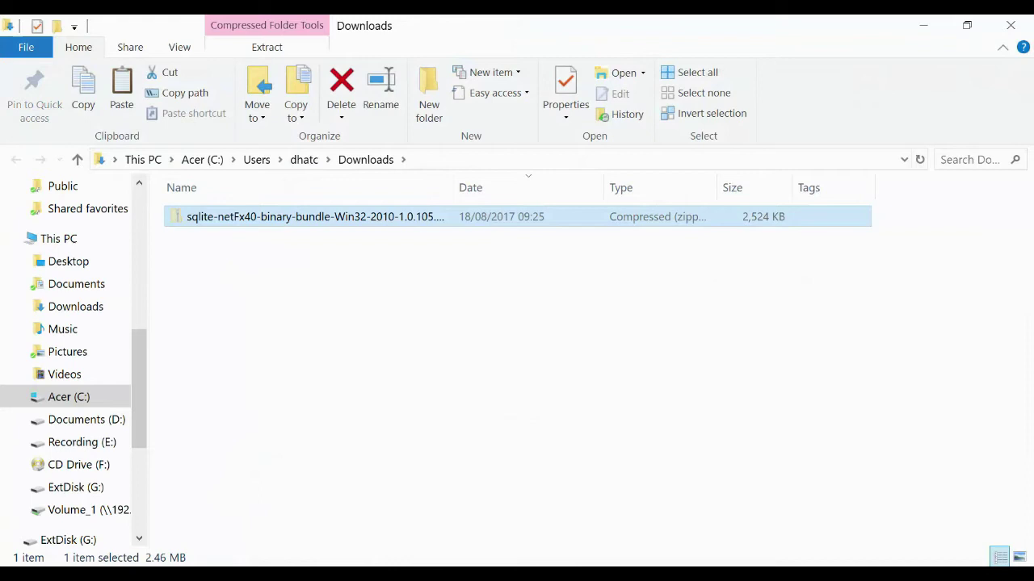
{"action": "left_click", "coordinate": [125, 573]}
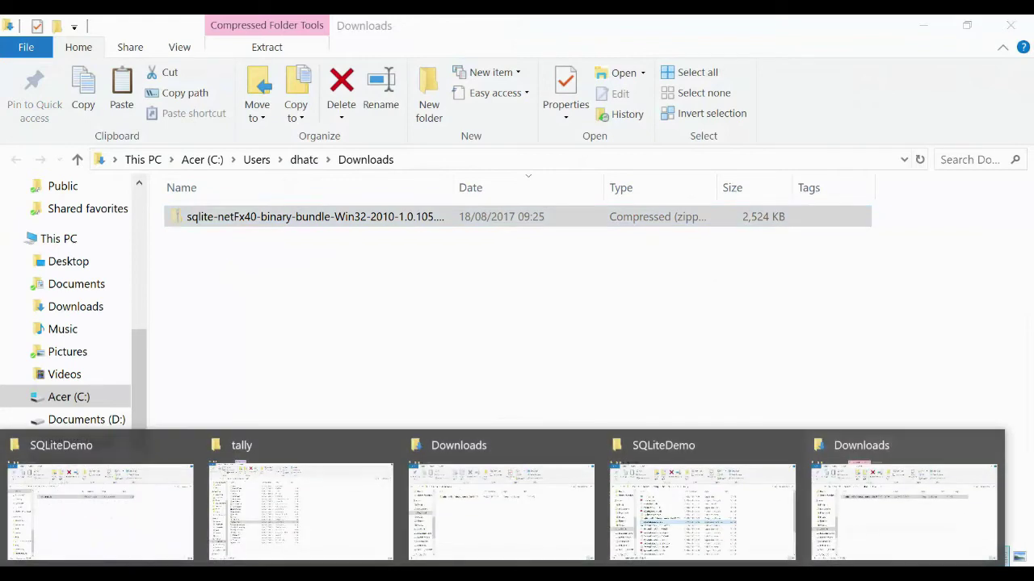
{"action": "left_click", "coordinate": [124, 517]}
{"action": "left_click", "coordinate": [308, 307]}
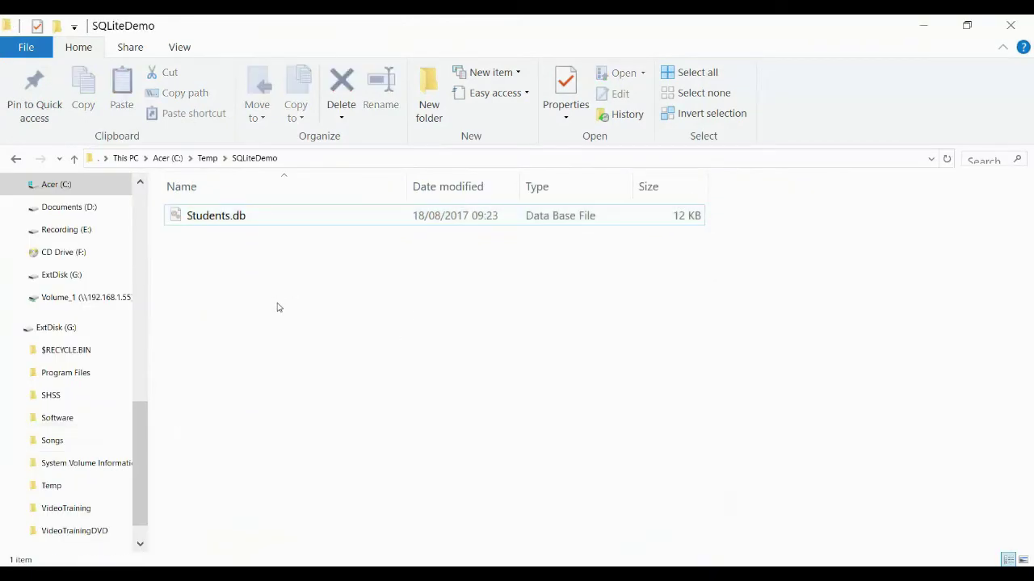
{"action": "key", "text": "ctrl+v"}
Extract sqlite-netFx40-binary-bundle-Win32-2010-1.0.105.2.zip with 7-Zip into a subfolder of the same name
{"action": "right_click", "coordinate": [250, 216]}
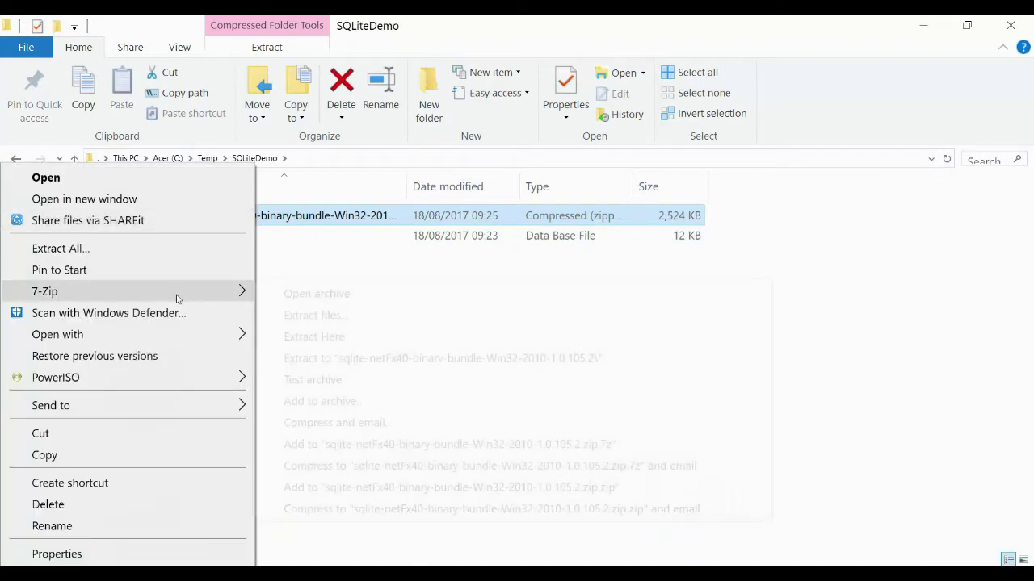
{"action": "mouse_move", "coordinate": [175, 294]}
{"action": "left_click", "coordinate": [453, 362]}
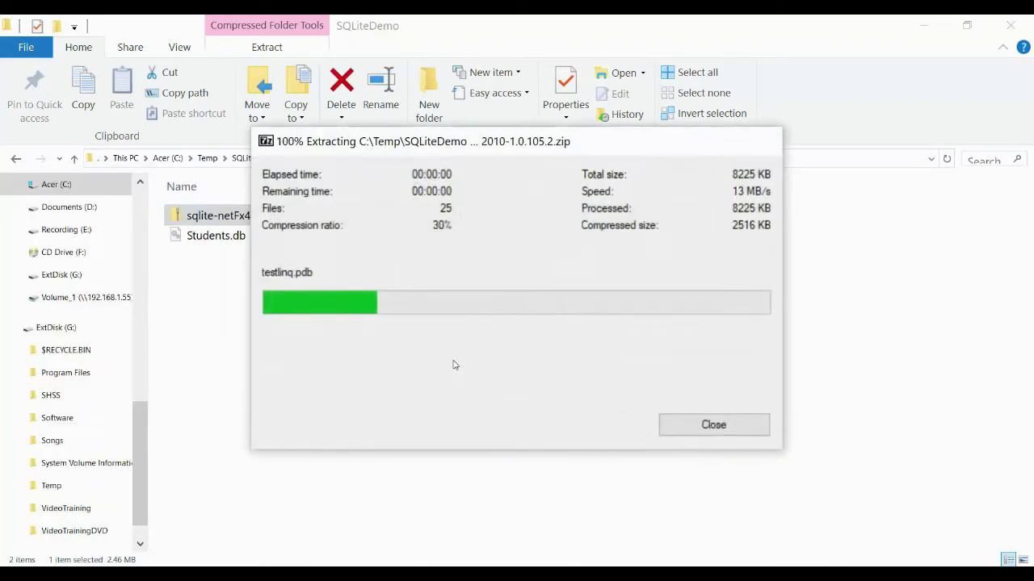
Open the extracted sqlite-netFx40-binary-bundle-Win32-2010-1.0.105.2 folder and select System.Data.SQLite.dll
{"action": "double_click", "coordinate": [315, 216]}
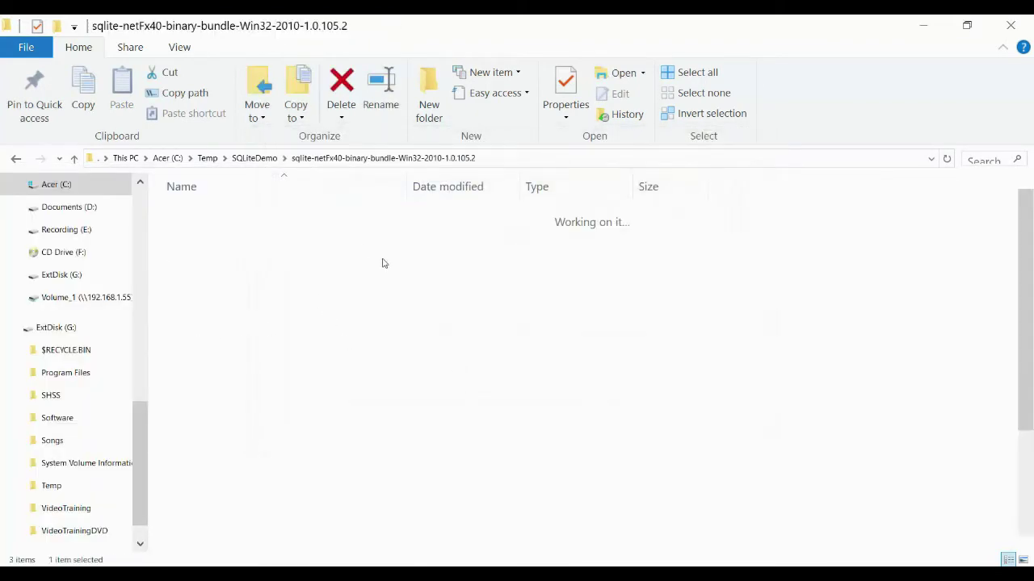
{"action": "scroll", "coordinate": [815, 427], "scroll_direction": "down", "scroll_amount": 3}
{"action": "scroll", "coordinate": [816, 427], "scroll_direction": "up", "scroll_amount": 3}
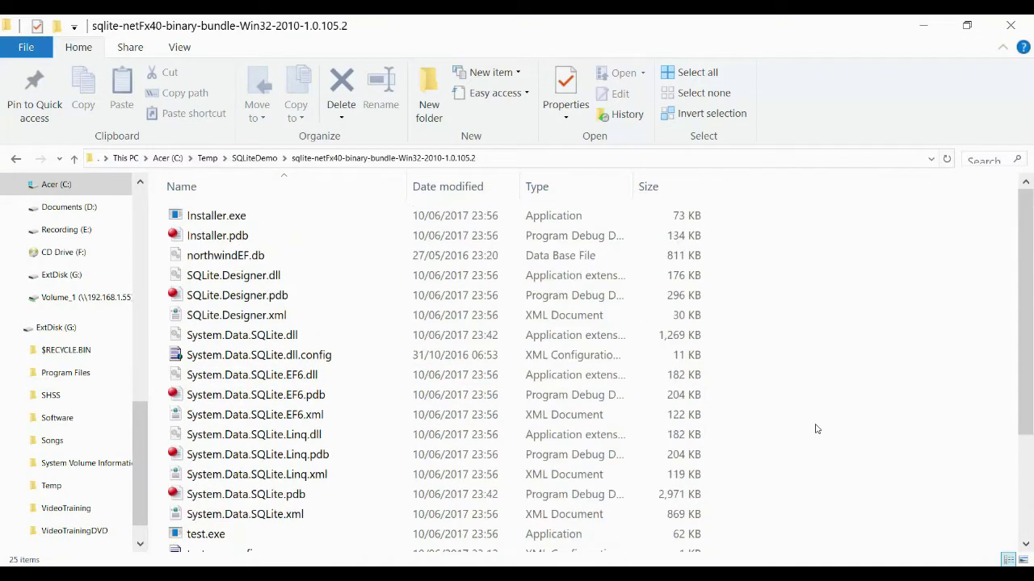
{"action": "left_click", "coordinate": [185, 337]}
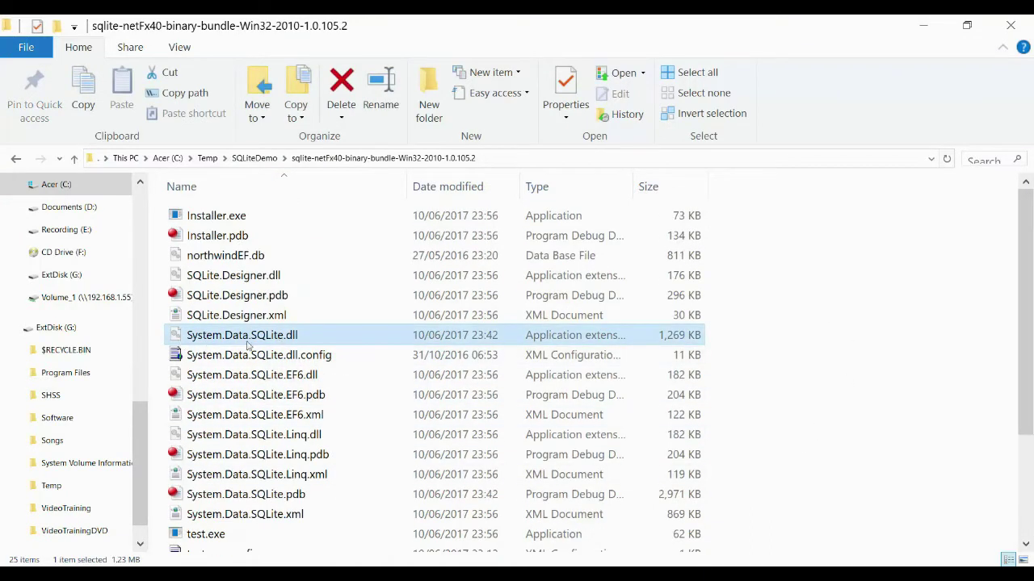
{"action": "mouse_move", "coordinate": [322, 340]}
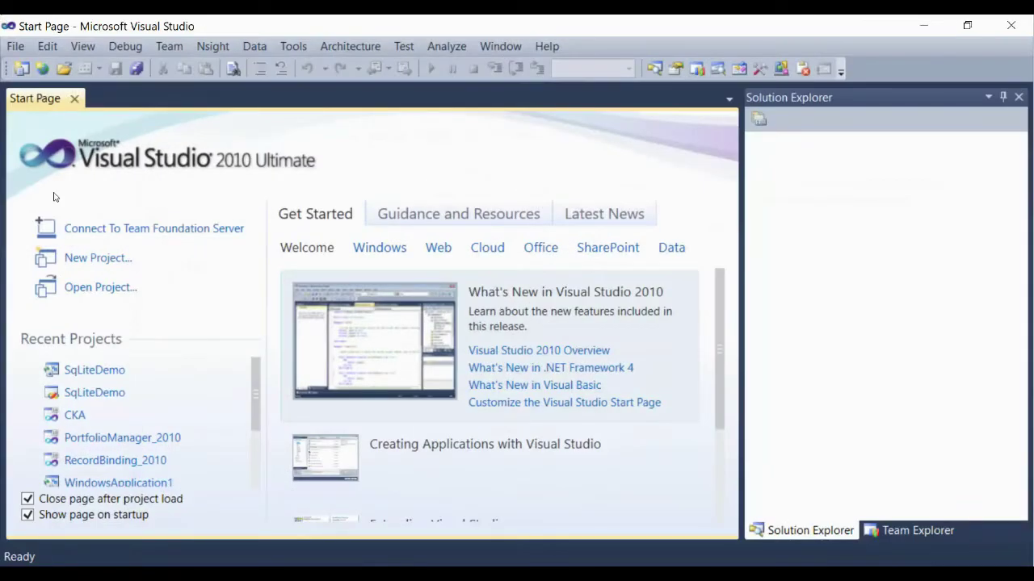
In Visual Studio 2010, create a Visual Basic Console Application project for .NET Framework 4 named SqLiteDemo
{"action": "left_click", "coordinate": [106, 258]}
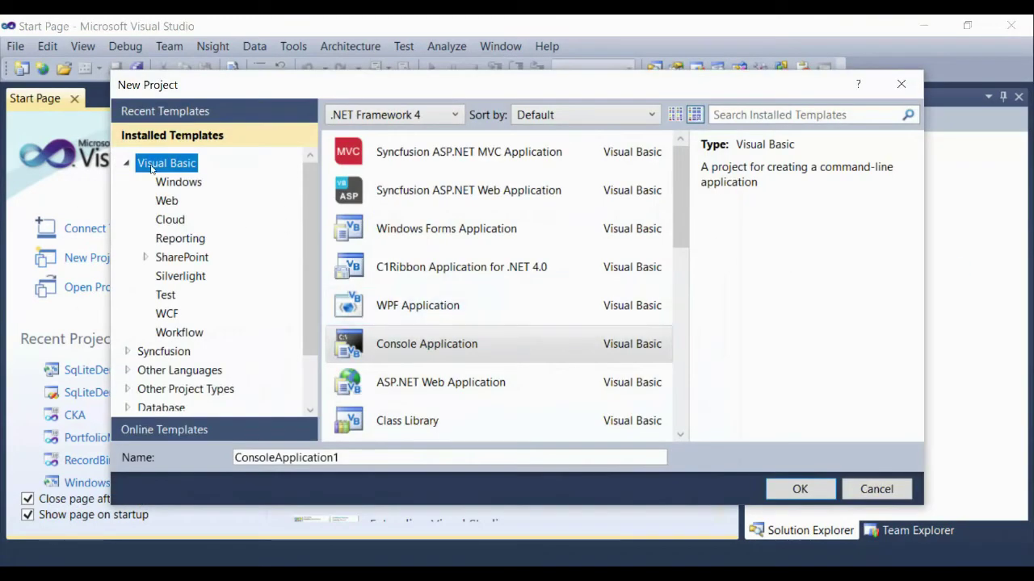
{"action": "left_click", "coordinate": [422, 346]}
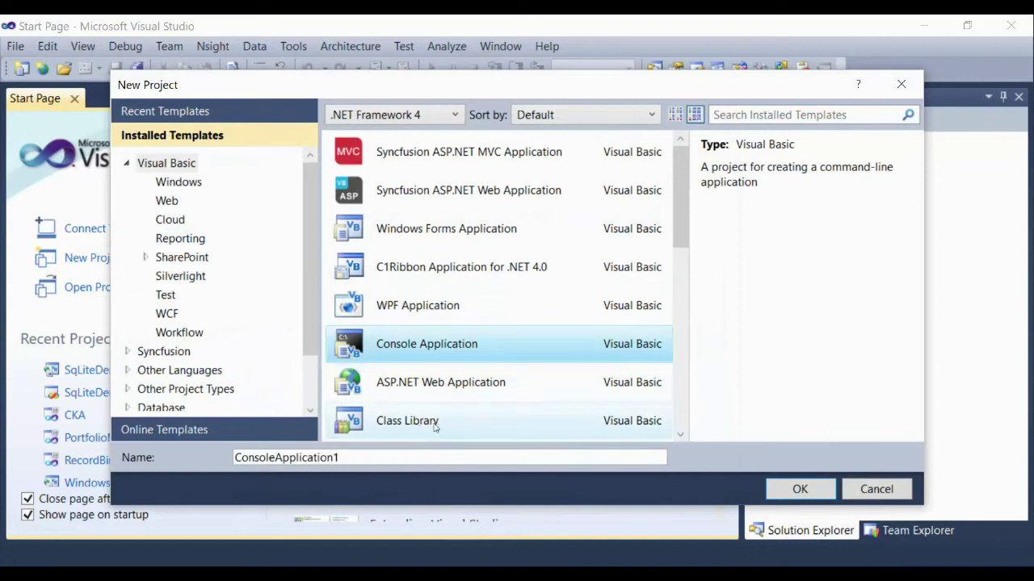
{"action": "double_click", "coordinate": [381, 457]}
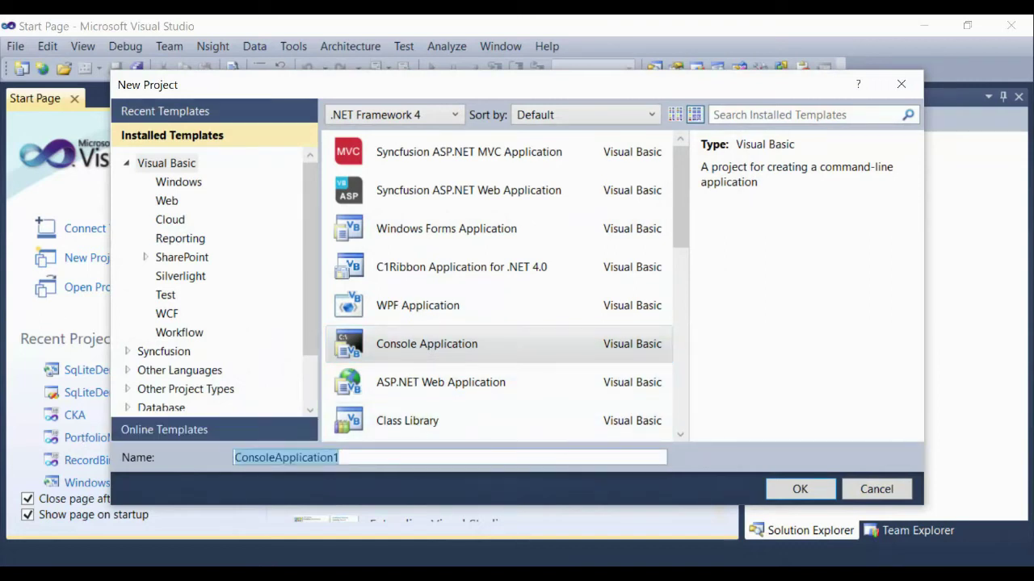
{"action": "type", "text": "SqLiteDemo"}
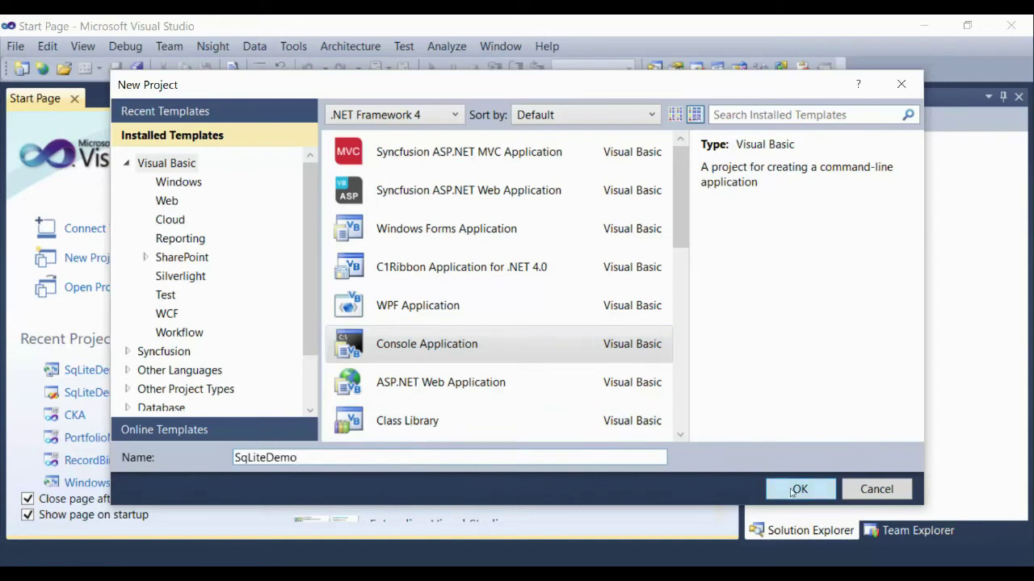
{"action": "key", "text": "Return"}
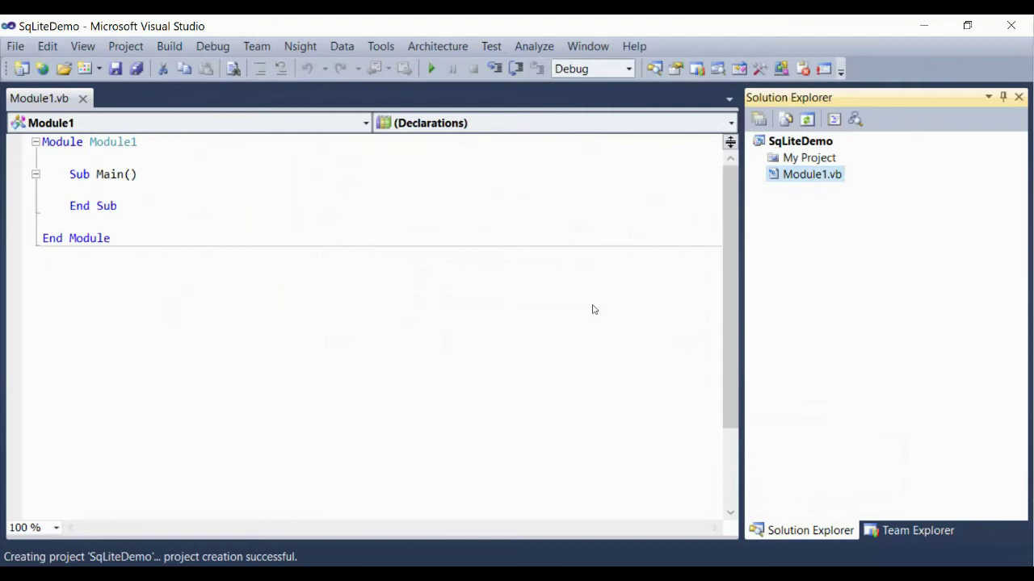
Save the whole SqLiteDemo project in c:\temp\SQLiteDemo with its own solution directory
{"action": "left_click", "coordinate": [14, 46]}
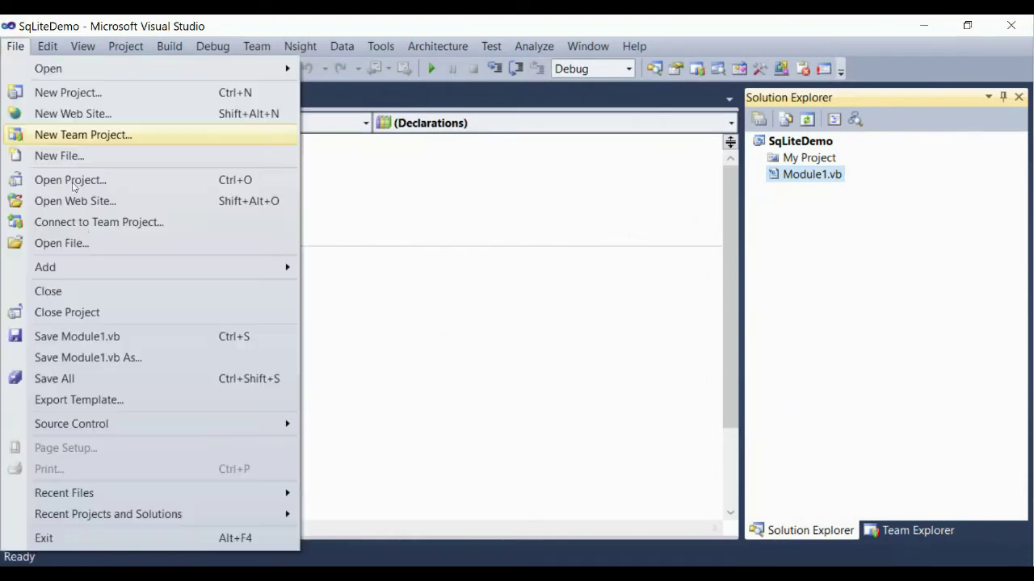
{"action": "left_click", "coordinate": [70, 378]}
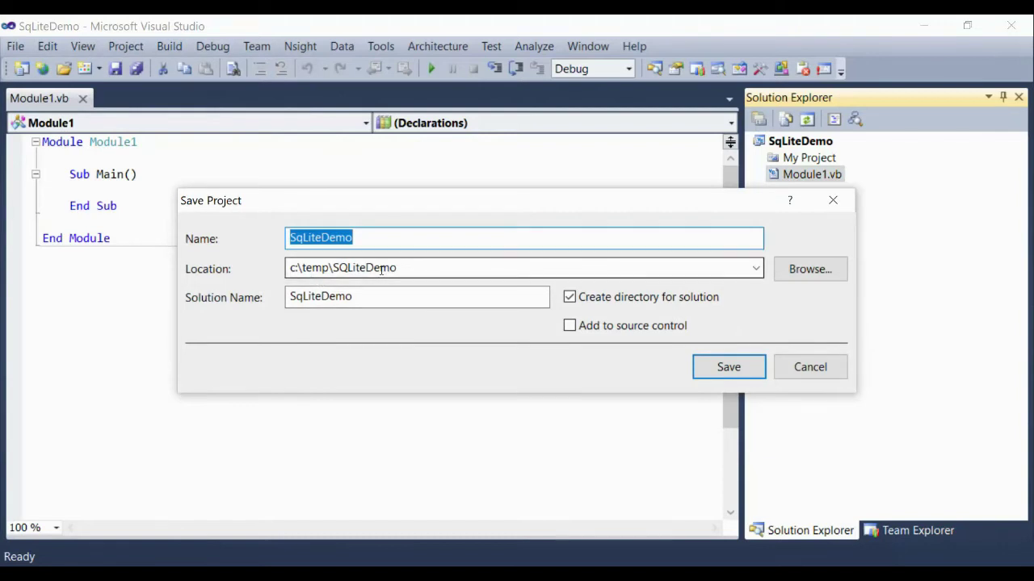
{"action": "left_click", "coordinate": [719, 363]}
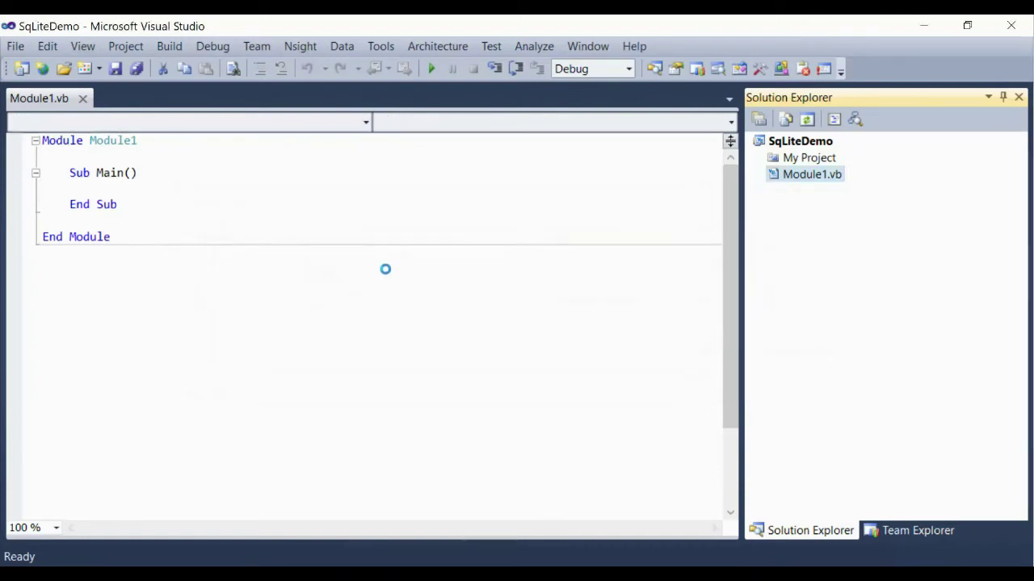
Add a new folder named ControlUsed to the SqLiteDemo project
{"action": "right_click", "coordinate": [799, 142]}
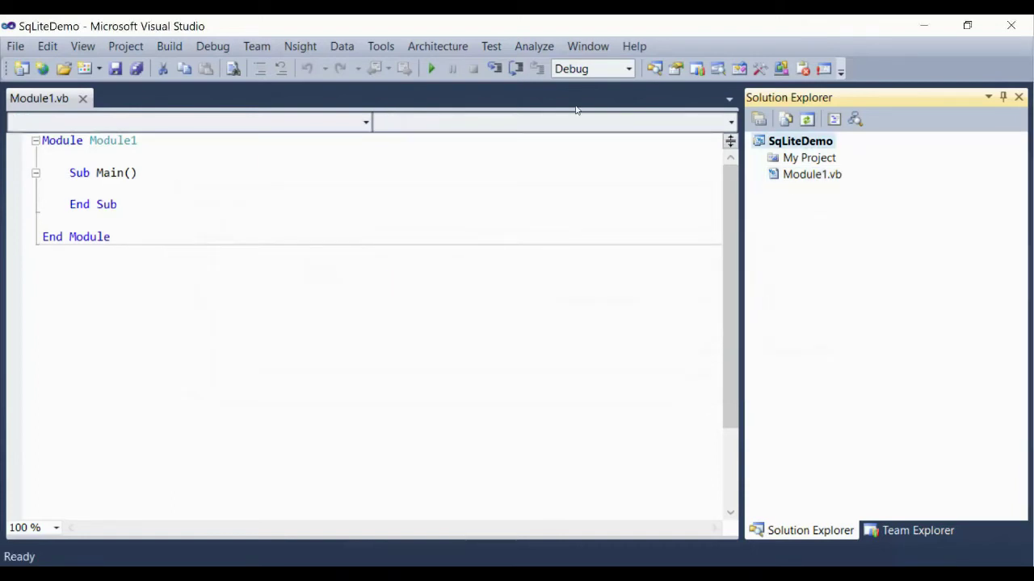
{"action": "mouse_move", "coordinate": [603, 262]}
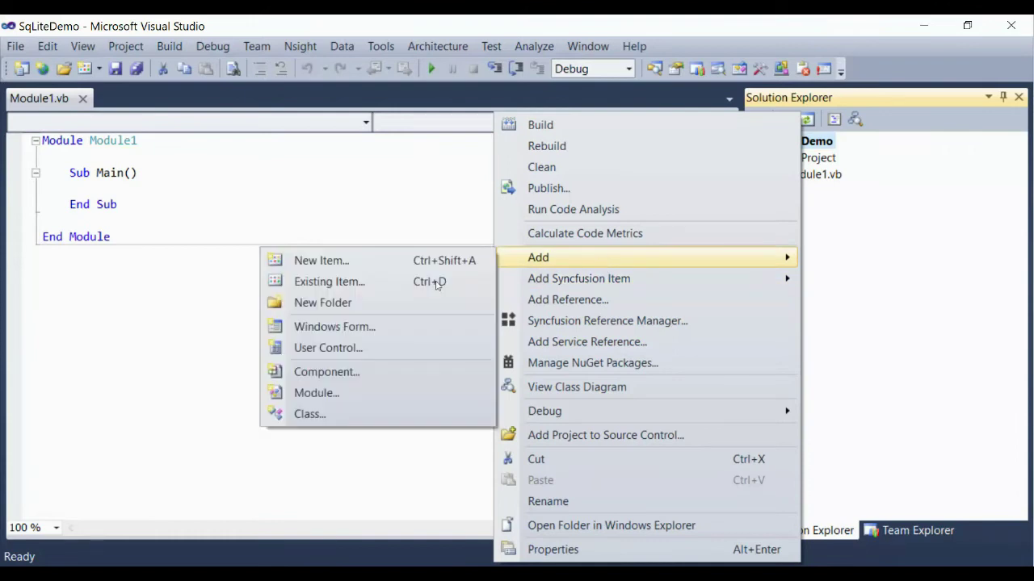
{"action": "left_click", "coordinate": [302, 300]}
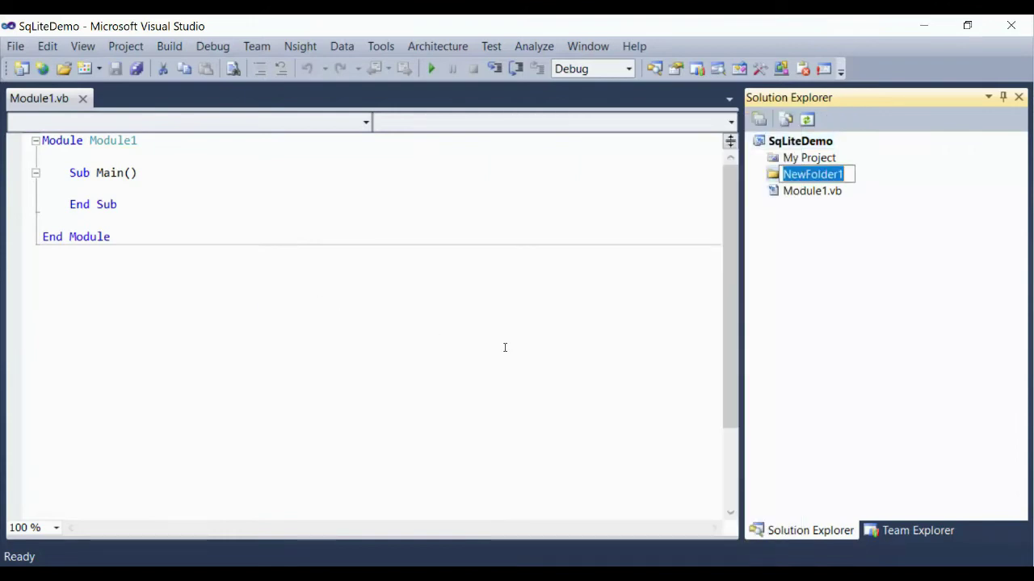
{"action": "type", "text": "Control"}
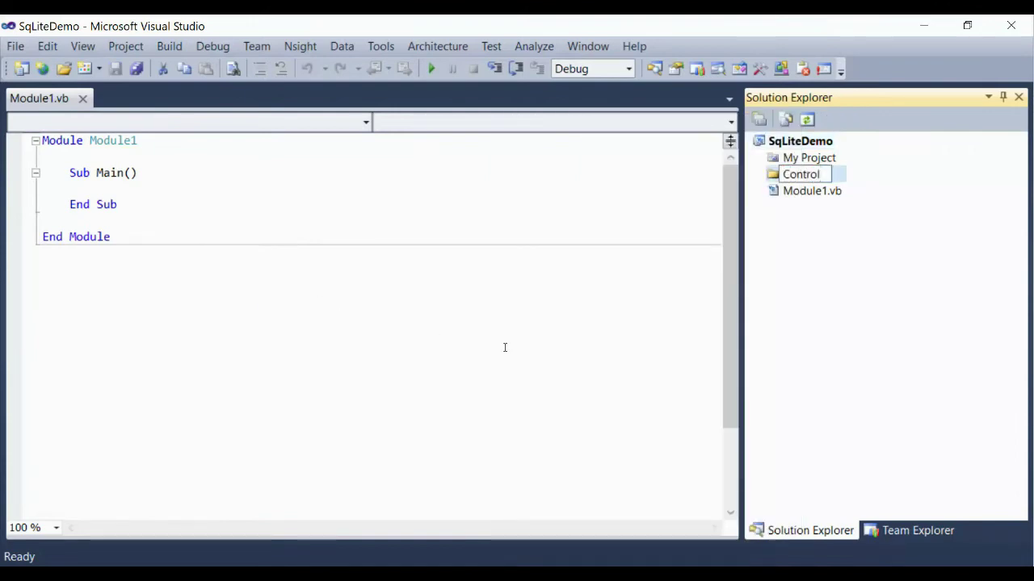
{"action": "type", "text": "Used"}
{"action": "key", "text": "Return"}
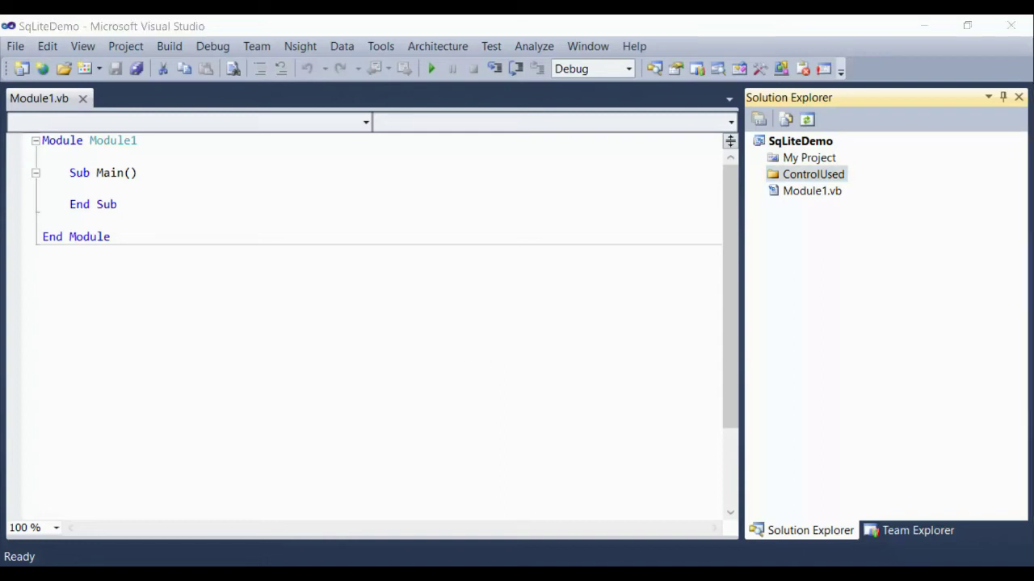
Copy System.Data.SQLite.dll from the extracted bundle folder in File Explorer into the project's ControlUsed folder in Visual Studio
{"action": "mouse_move", "coordinate": [528, 536]}
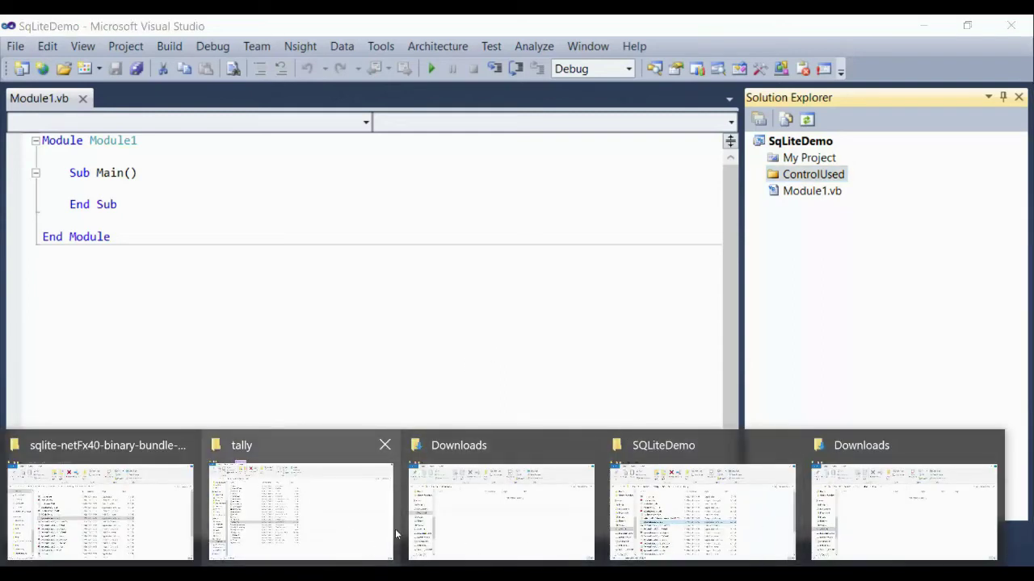
{"action": "left_click", "coordinate": [101, 509]}
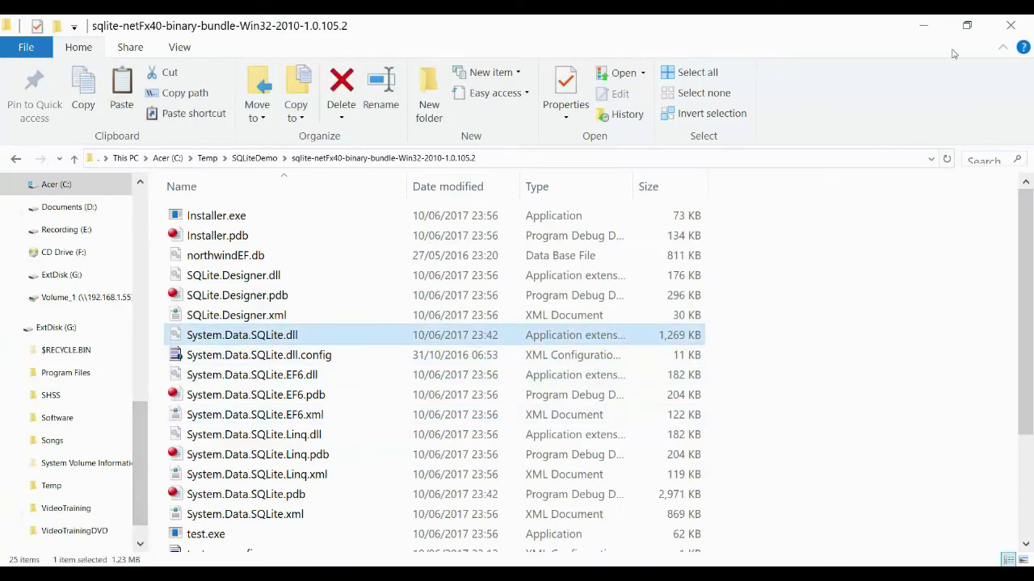
{"action": "left_click", "coordinate": [923, 25]}
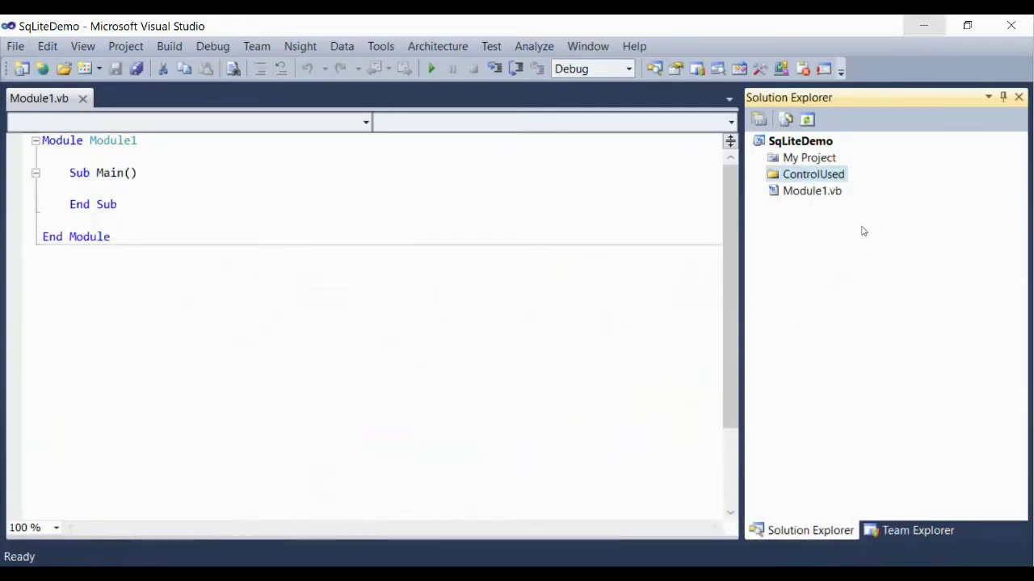
{"action": "right_click", "coordinate": [833, 180]}
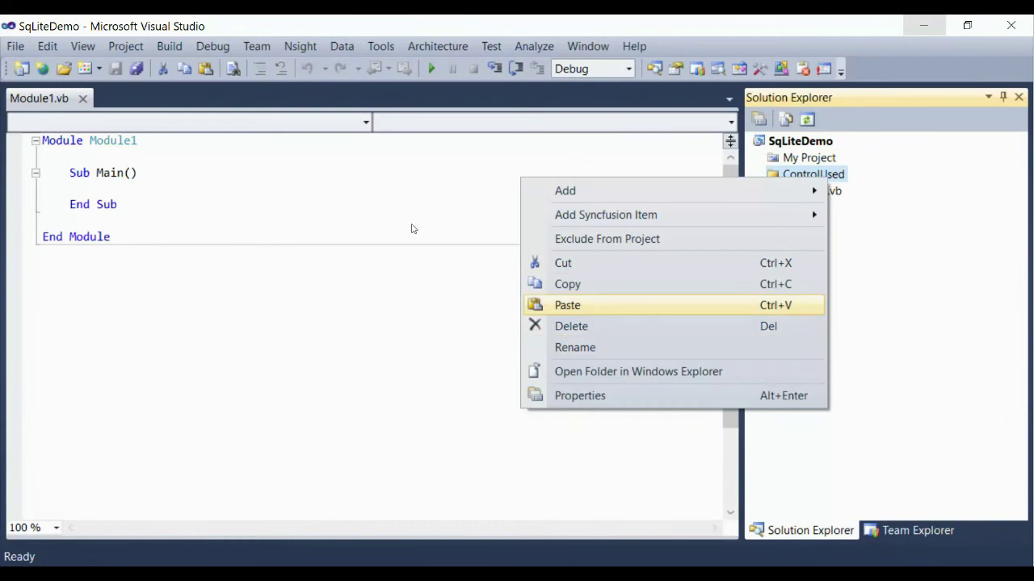
{"action": "left_click", "coordinate": [567, 306]}
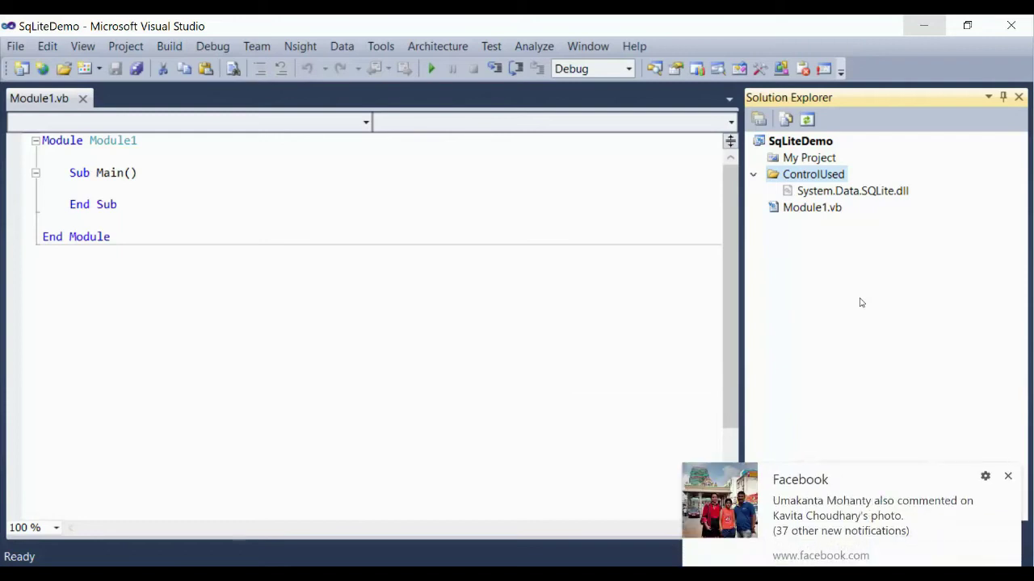
{"action": "left_click", "coordinate": [1010, 458]}
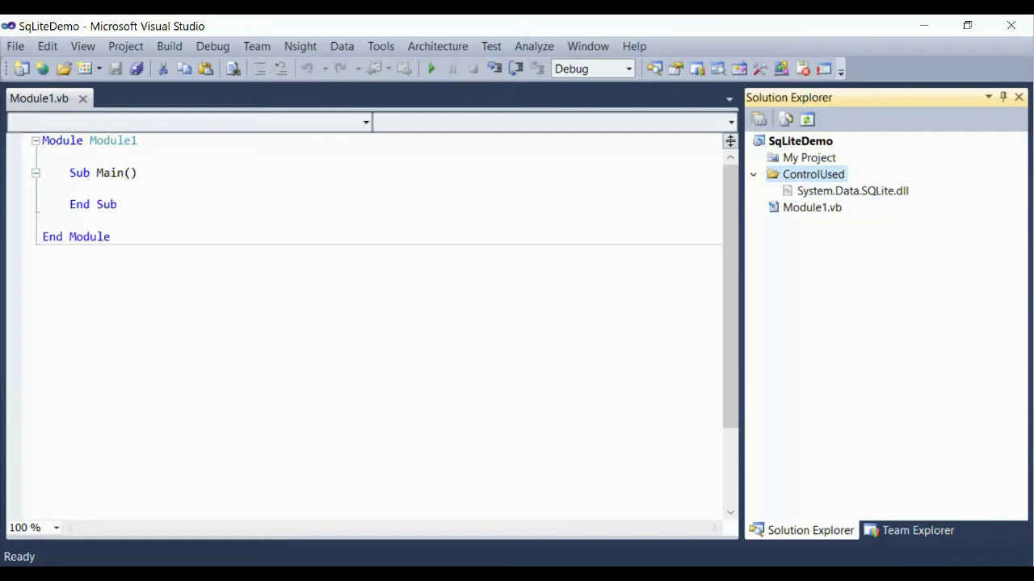
Add a project reference to System.Data.SQLite.dll from the ControlUsed folder through the SqLiteDemo project properties
{"action": "double_click", "coordinate": [810, 158]}
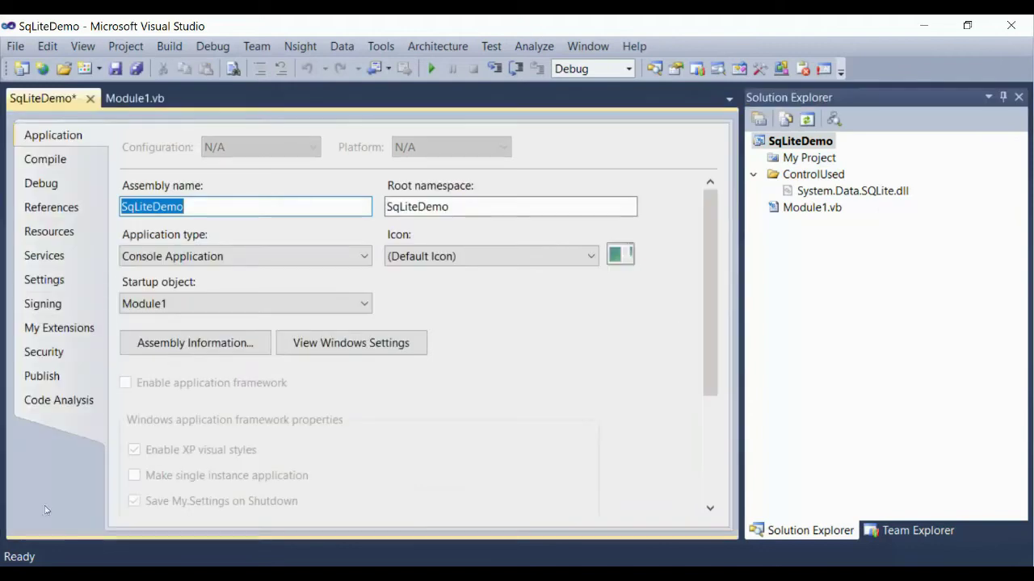
{"action": "left_click", "coordinate": [51, 208]}
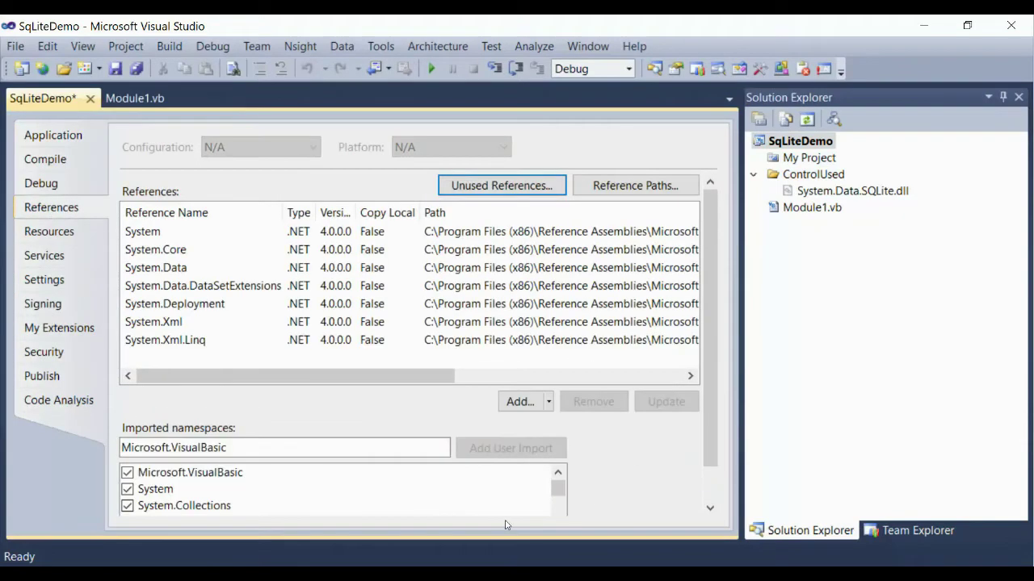
{"action": "left_click", "coordinate": [527, 401]}
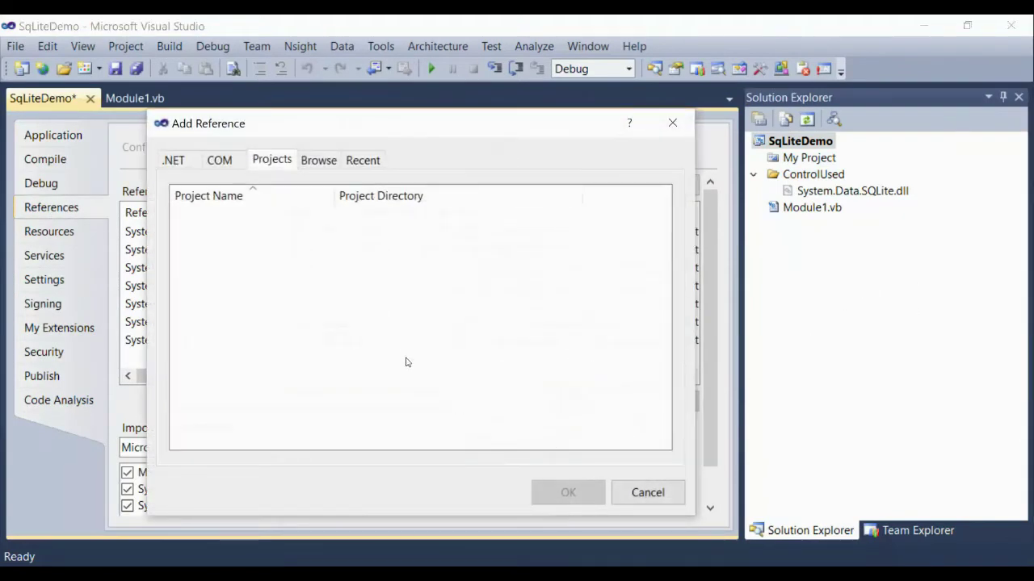
{"action": "left_click", "coordinate": [318, 160]}
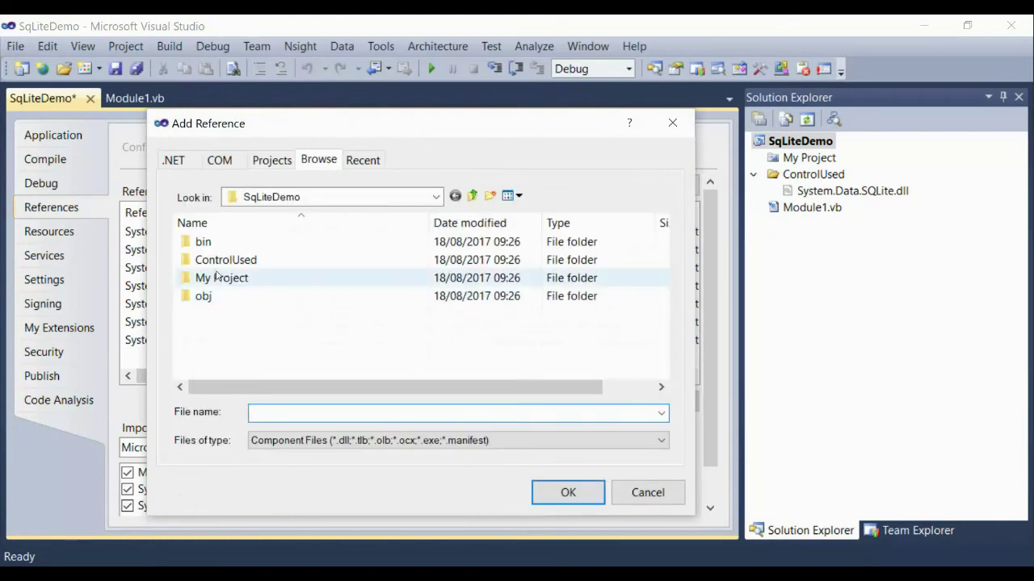
{"action": "double_click", "coordinate": [301, 260]}
{"action": "left_click", "coordinate": [307, 243]}
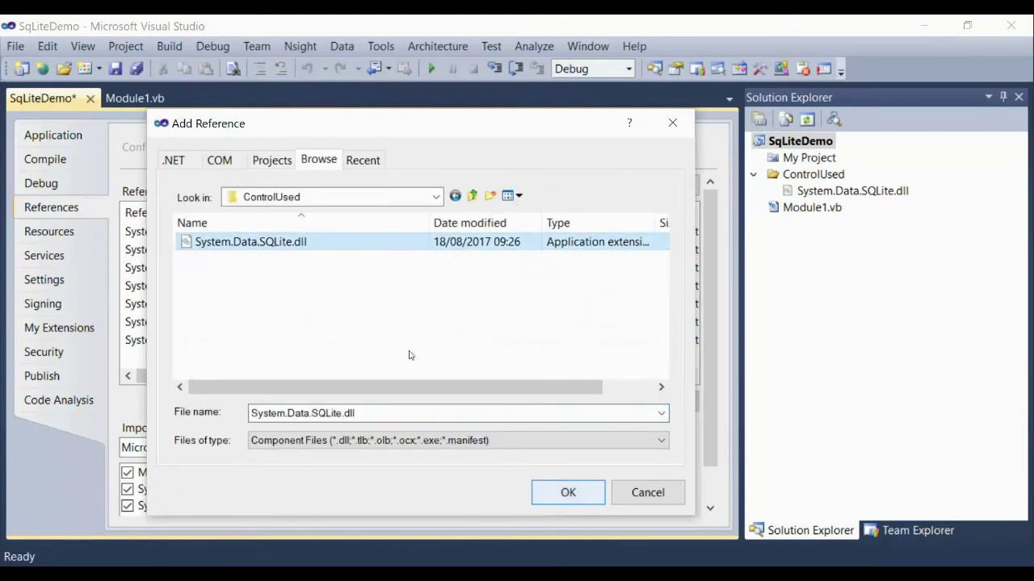
{"action": "key", "text": "Tab"}
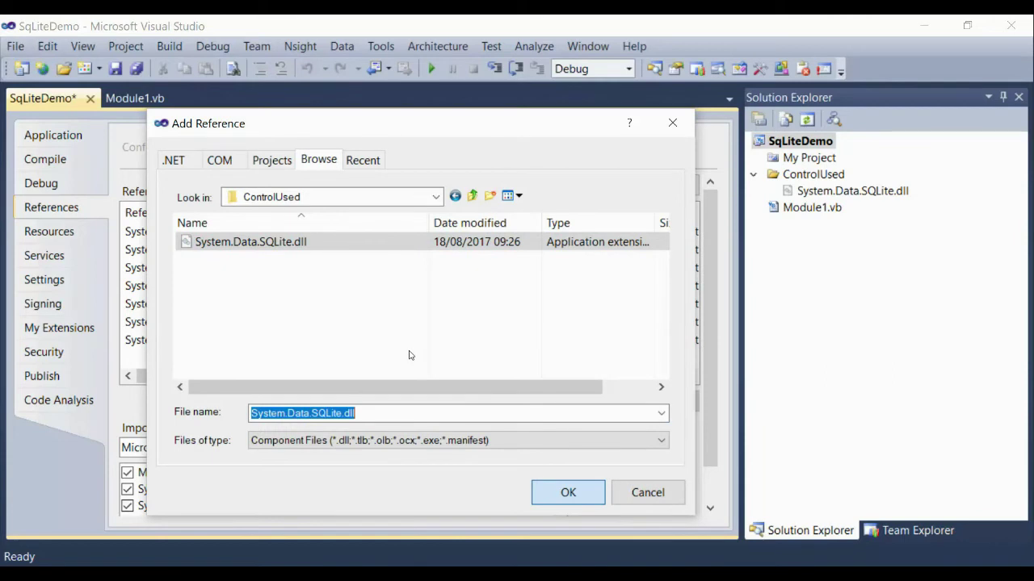
{"action": "key", "text": "Return"}
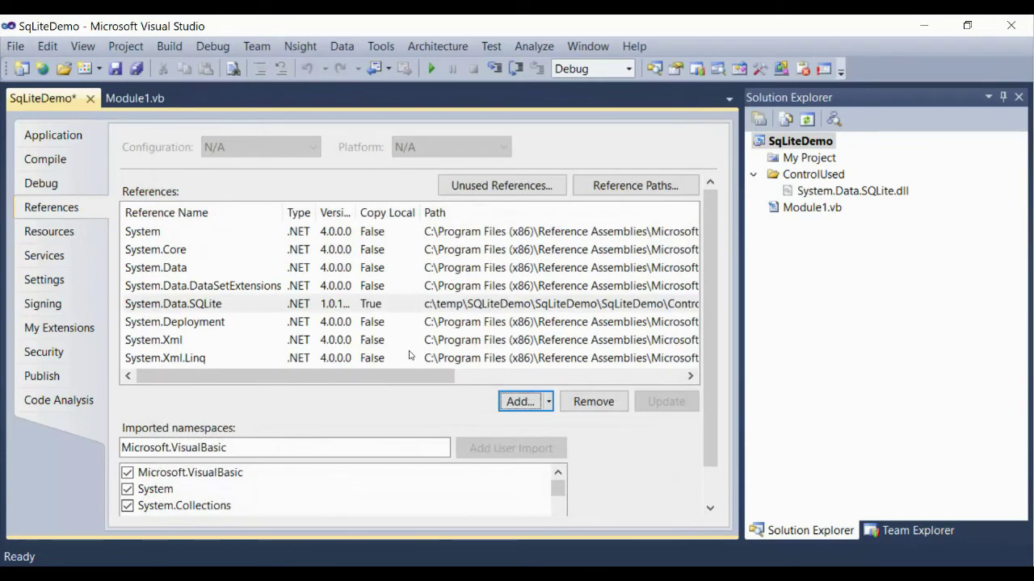